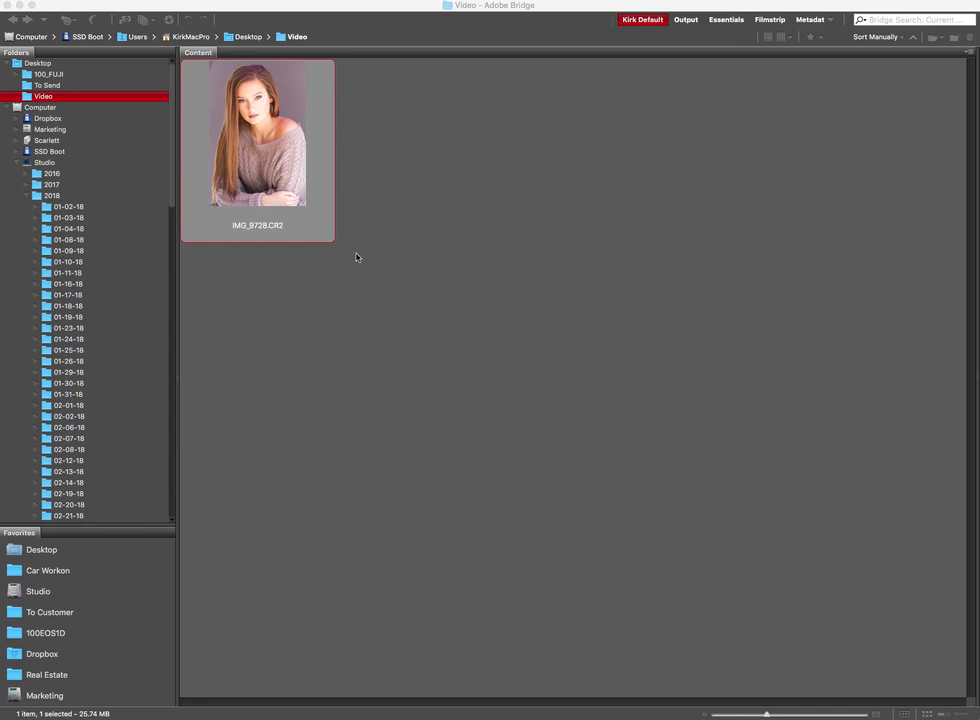
Open IMG_9728.CR2 for raw editing and apply the KV6-01--Default user preset.
double_click(253, 152)
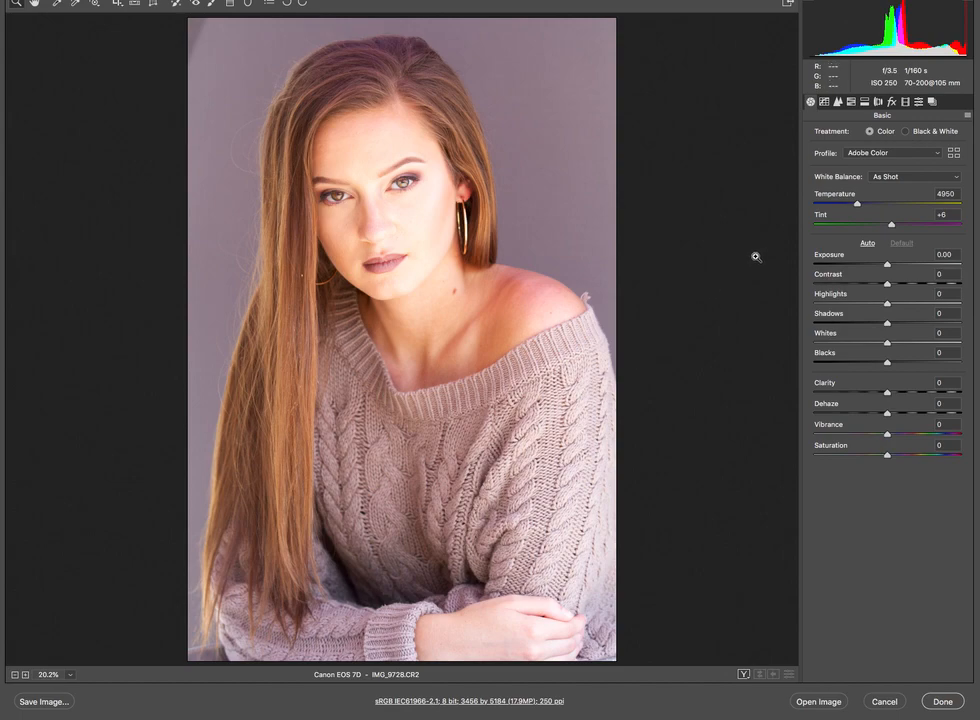
left_click(920, 102)
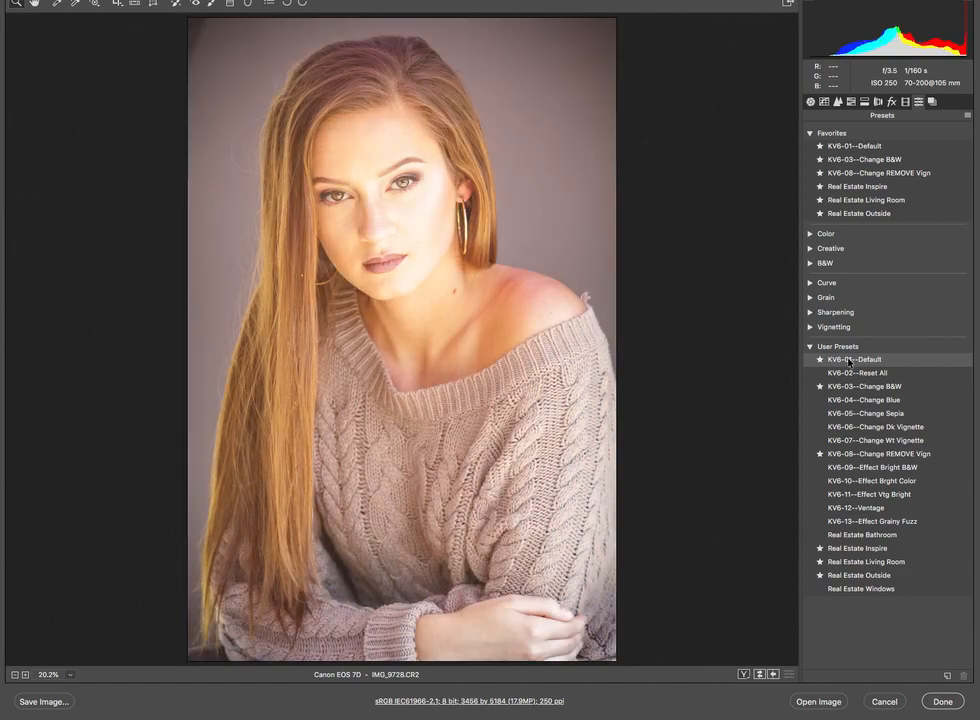
left_click(850, 361)
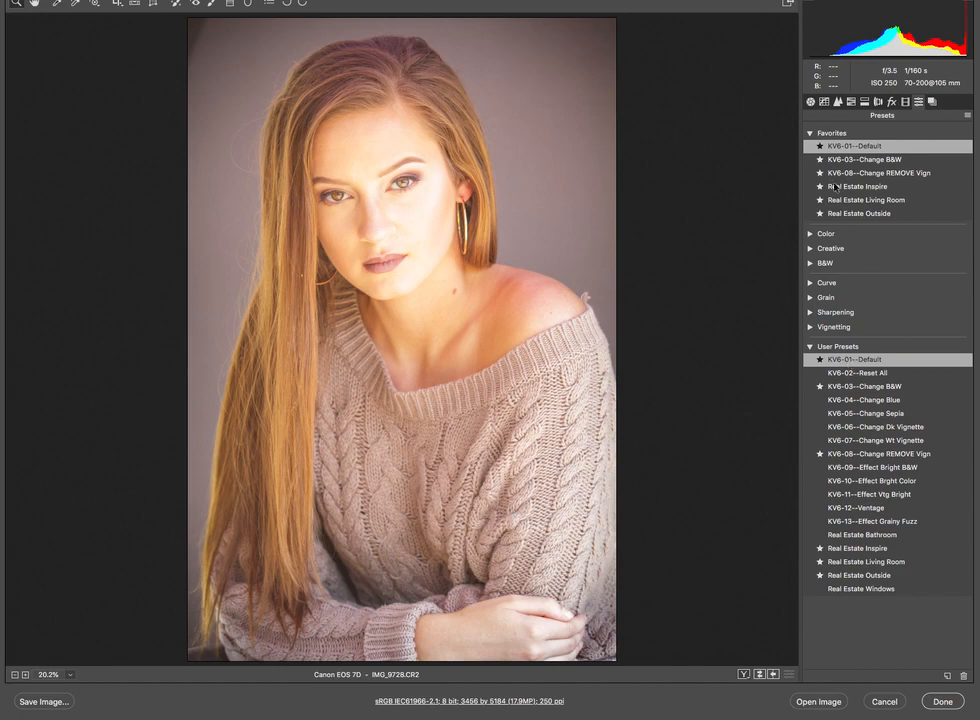
In the basic adjustments, set Highlights to -80, Whites to -55 and Clarity to +86.
left_click(810, 102)
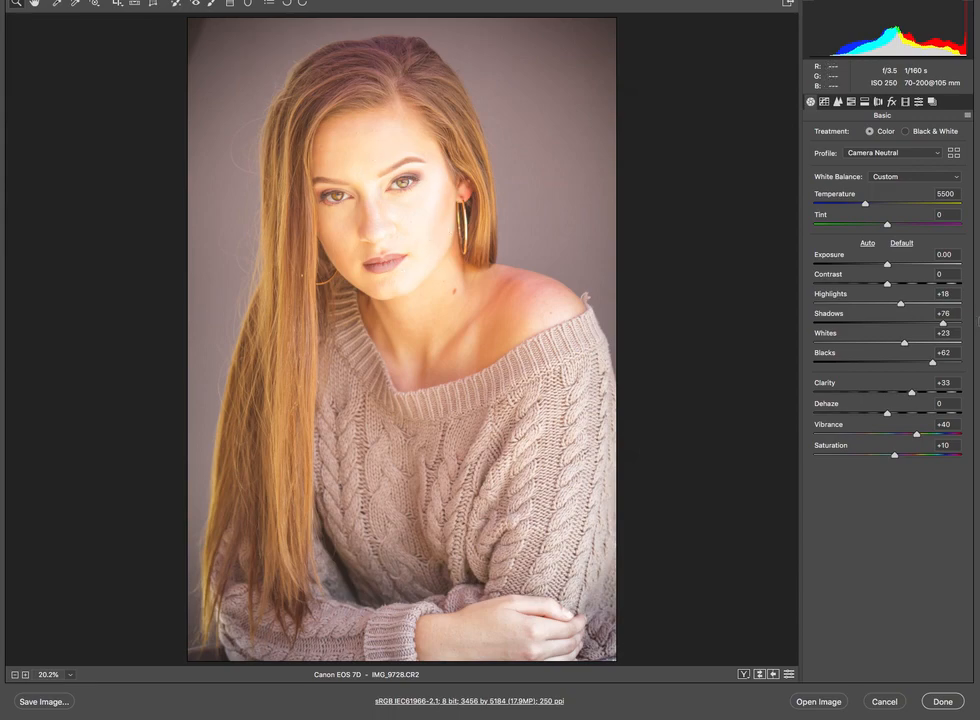
left_click_drag(886, 304, 843, 304)
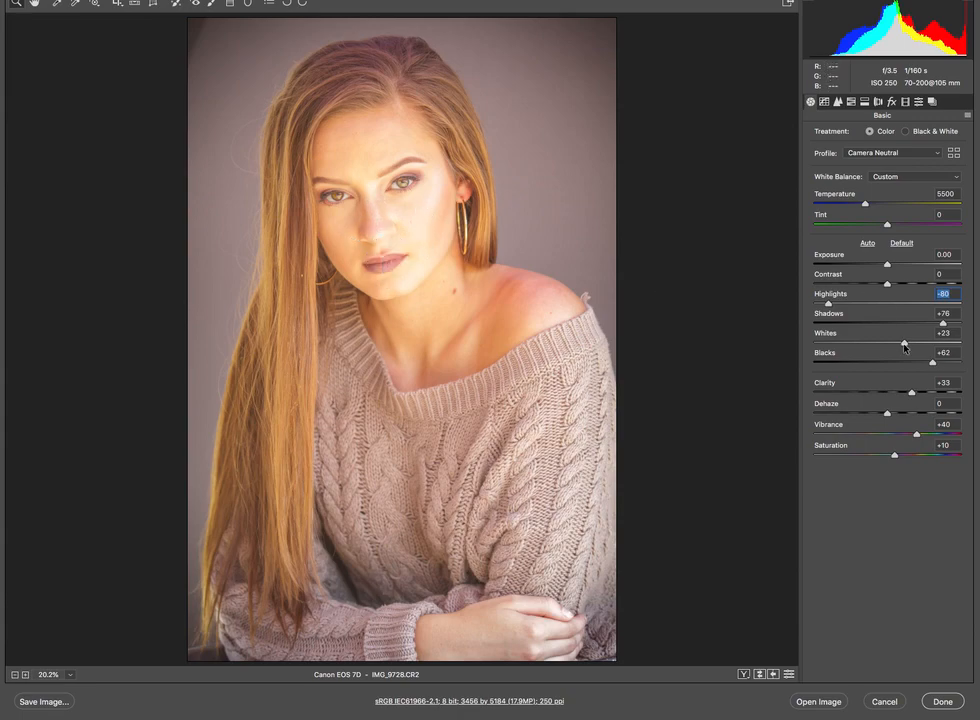
left_click_drag(904, 343, 846, 344)
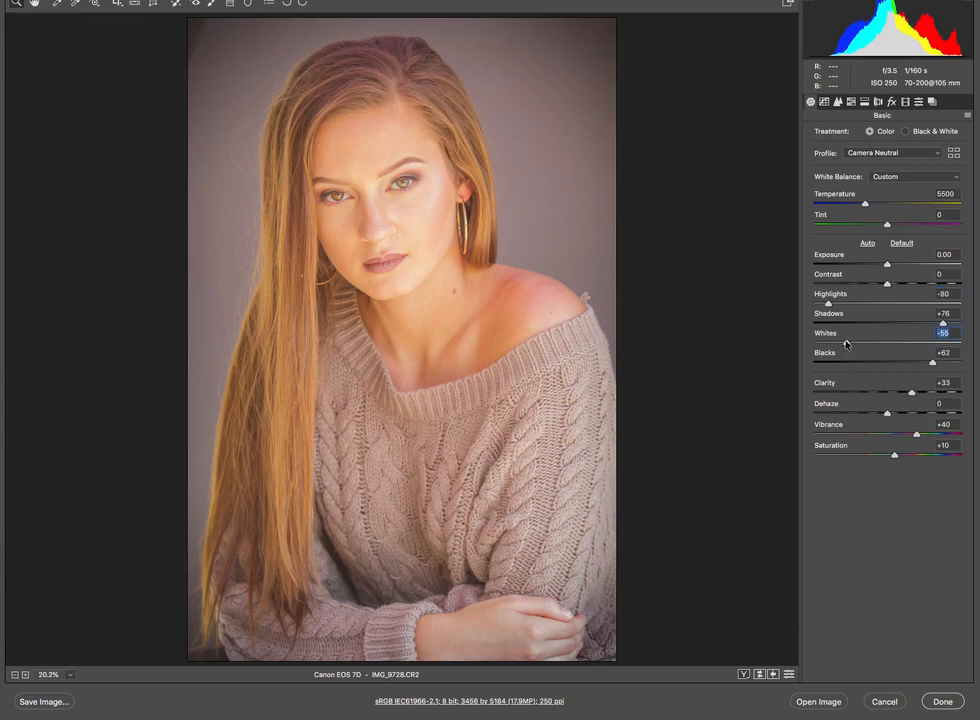
left_click_drag(912, 392, 946, 392)
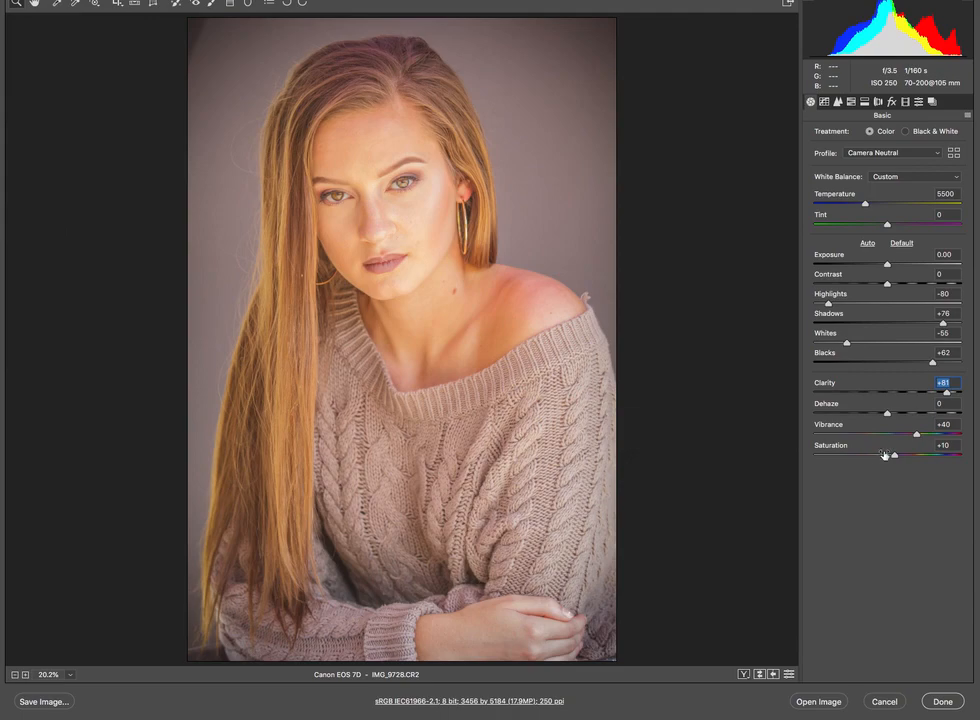
left_click_drag(946, 395, 951, 395)
Sample the white balance from the grey backdrop beside the model, then fine-tune Tint to -19 and Temperature to 4650.
left_click(58, 6)
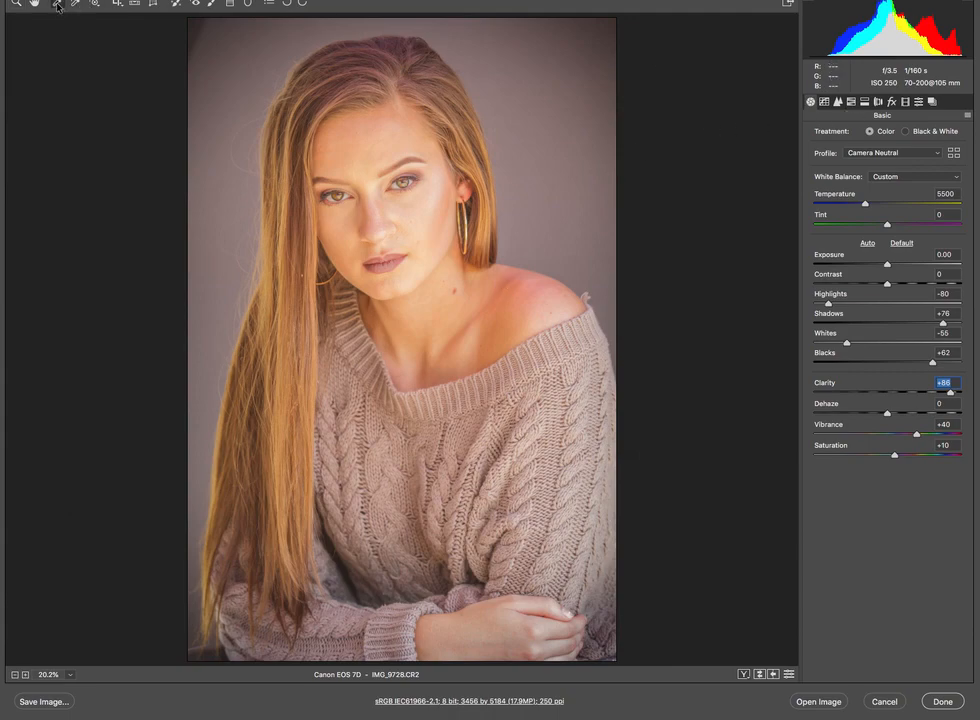
left_click(546, 210)
left_click(548, 211)
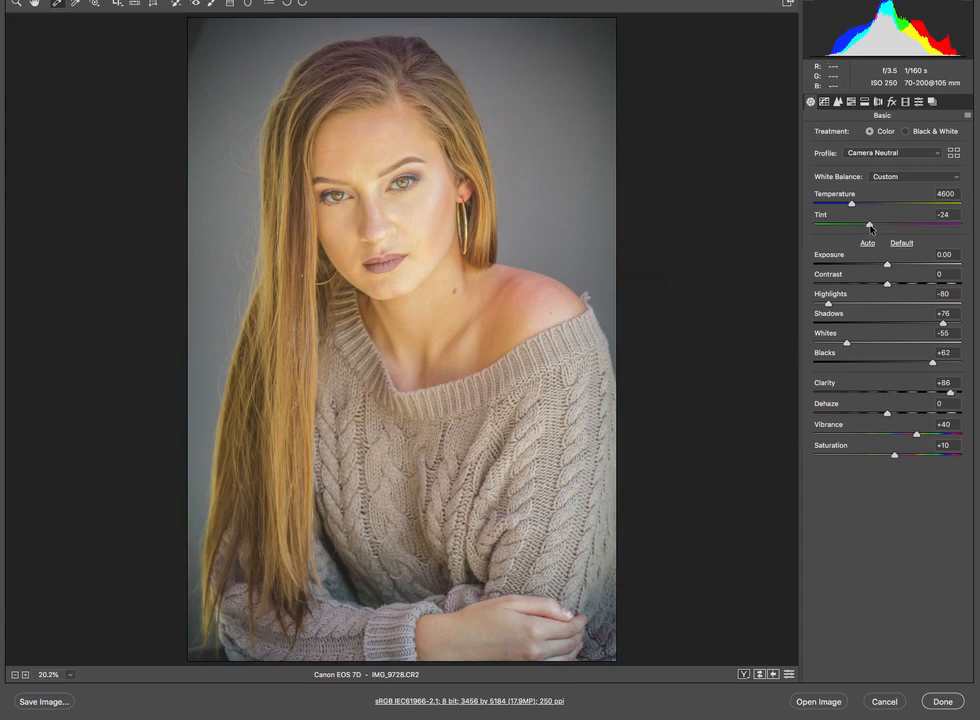
left_click_drag(870, 228, 874, 228)
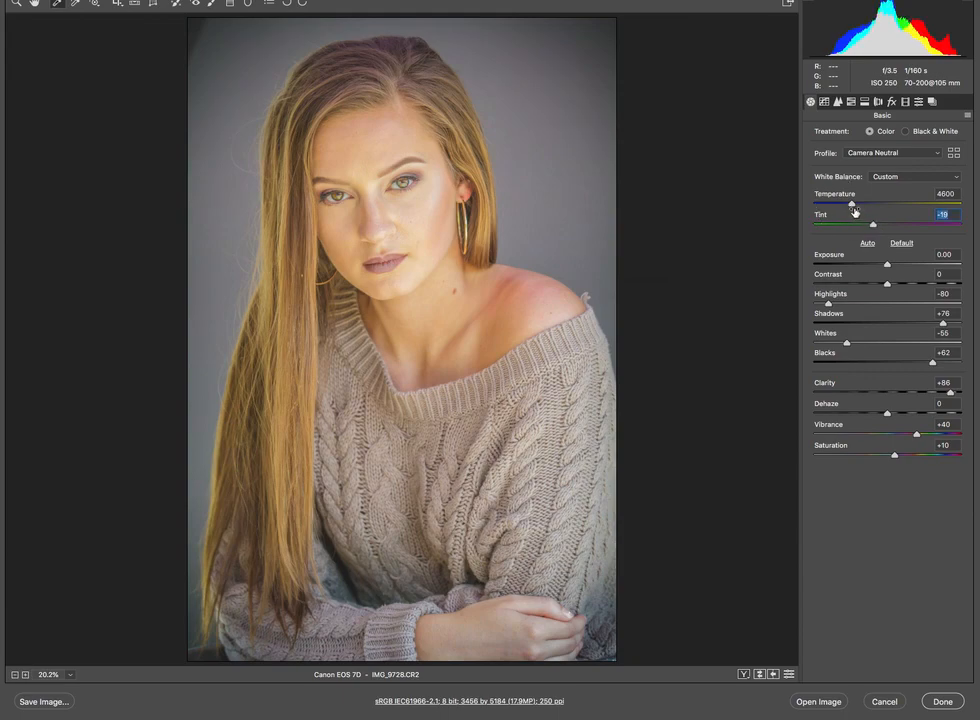
left_click_drag(854, 208, 854, 208)
Set Clarity to +100, Contrast to +16, Blacks to +31, Shadows to +33 and Dehaze to +9.
left_click_drag(951, 393, 962, 394)
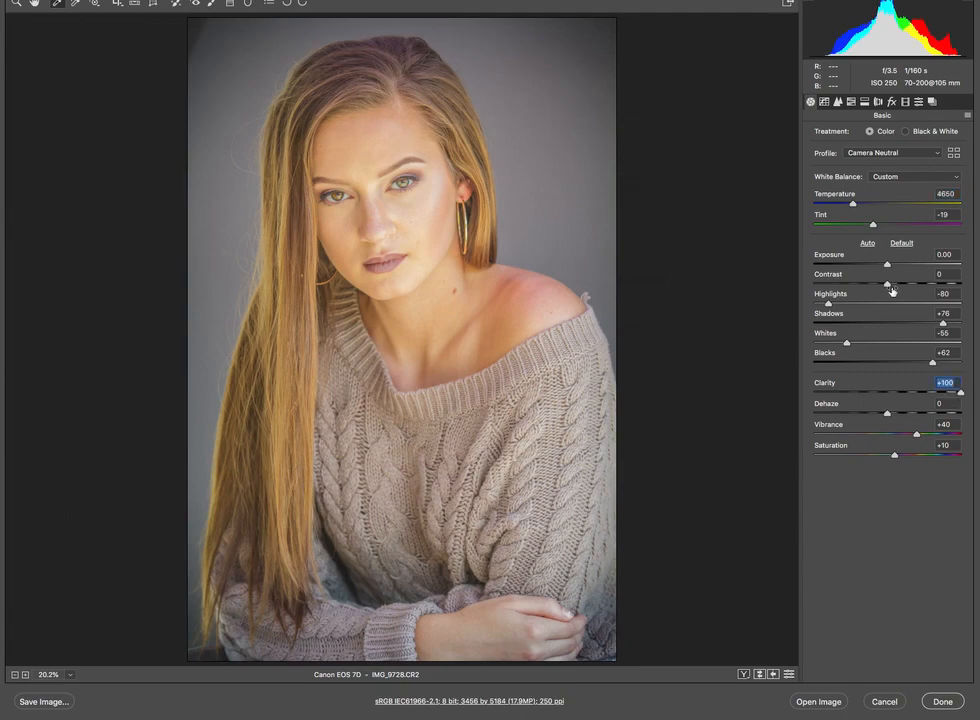
left_click_drag(892, 289, 898, 286)
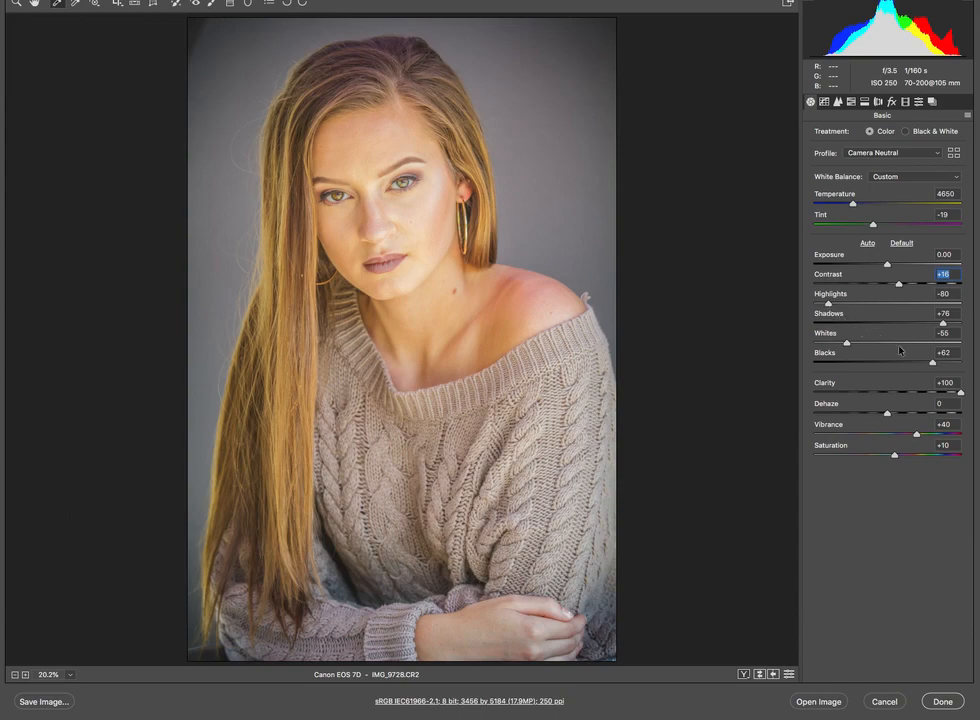
left_click_drag(933, 366, 910, 369)
left_click_drag(943, 324, 911, 331)
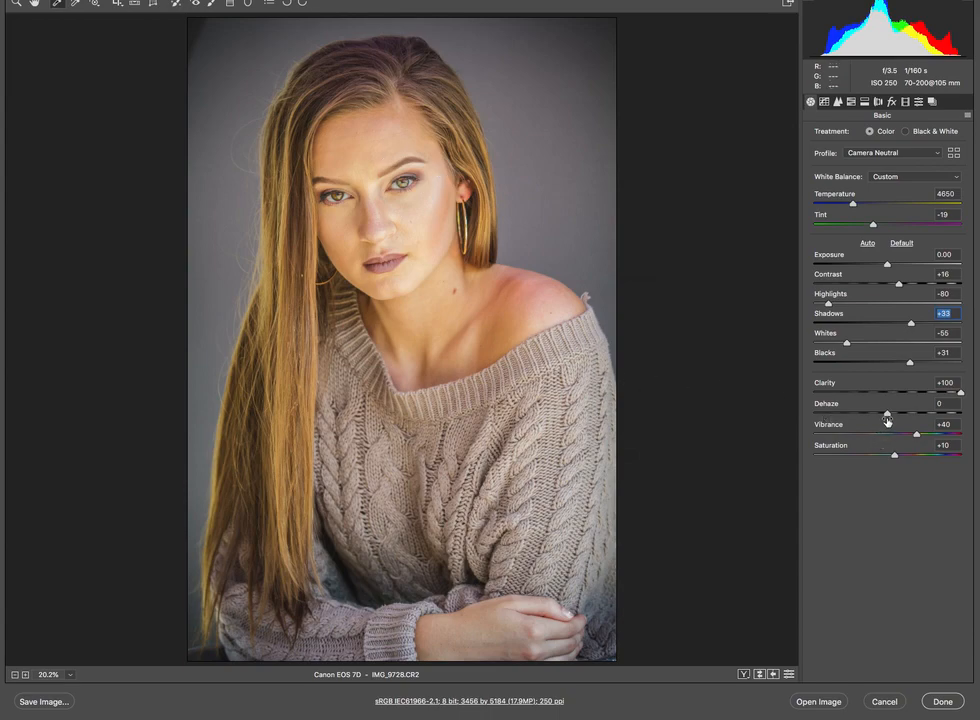
left_click_drag(886, 420, 895, 416)
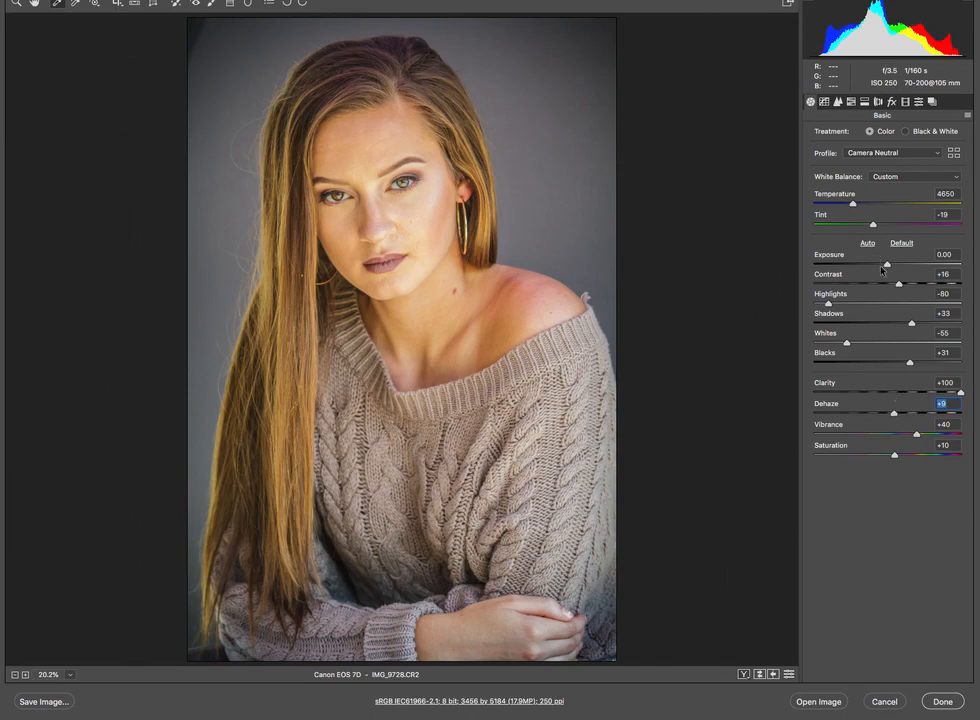
Refine the tones with Exposure +0.10, Highlights -98, Whites -58, and both Shadows and Blacks at +29.
left_click_drag(887, 266, 888, 266)
left_click_drag(828, 306, 844, 346)
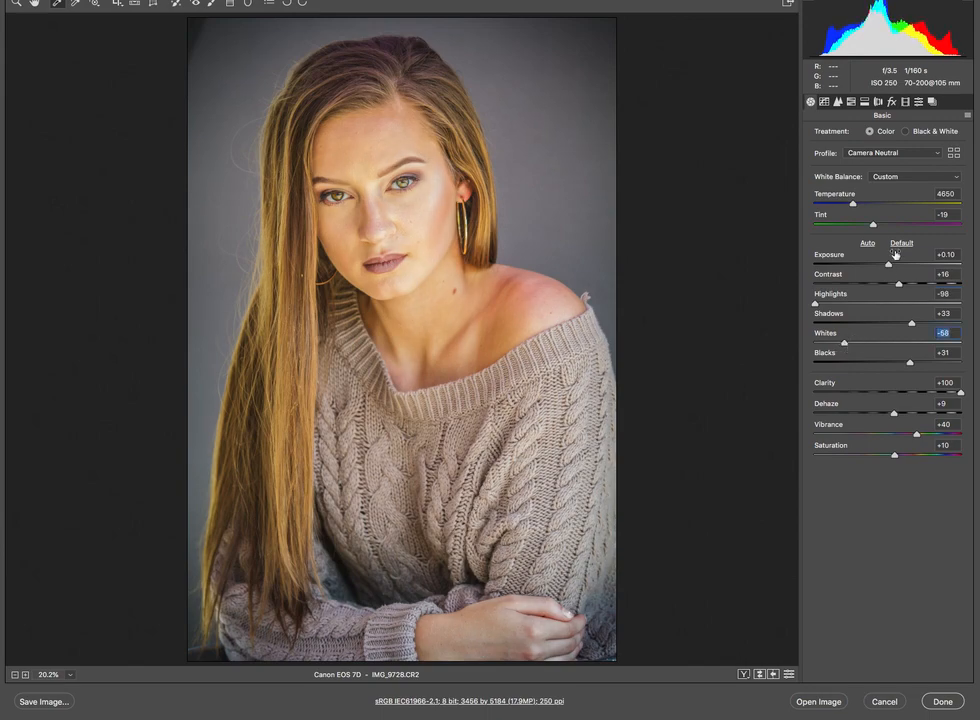
left_click(853, 205)
left_click_drag(912, 324, 908, 366)
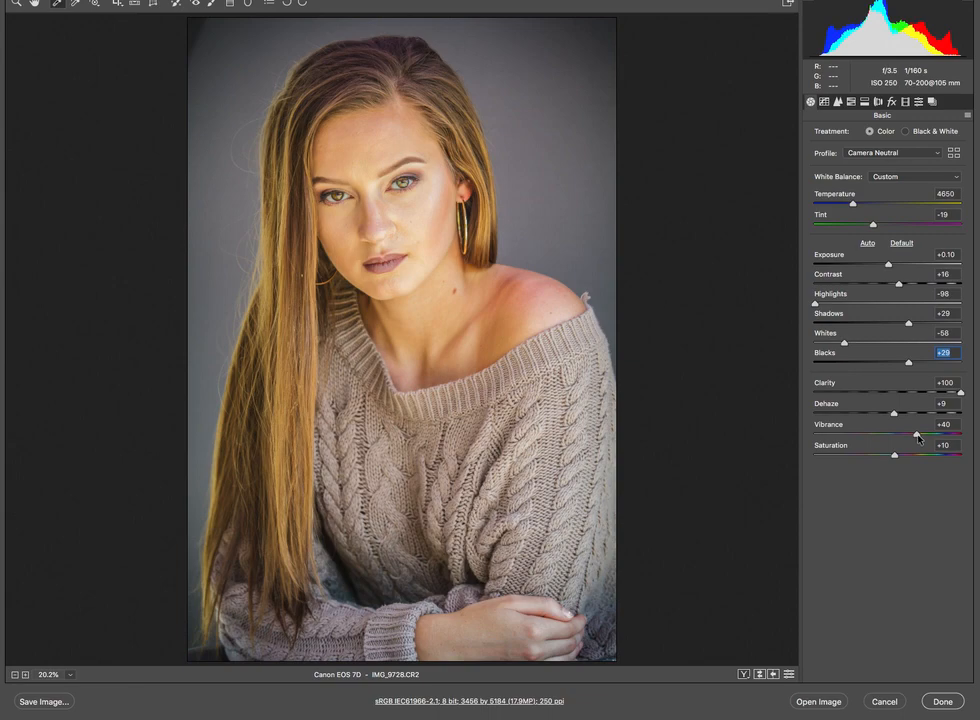
Reduce Vibrance to +28 and Saturation to +4, and save the raw adjustments back to the file.
left_click_drag(918, 437, 892, 460)
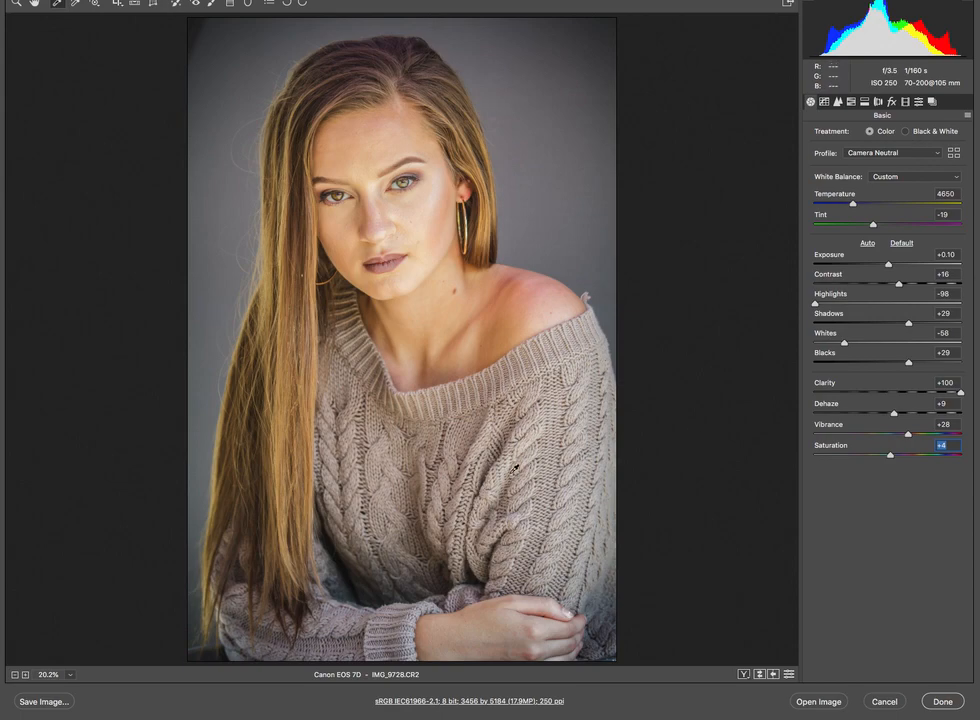
left_click(943, 702)
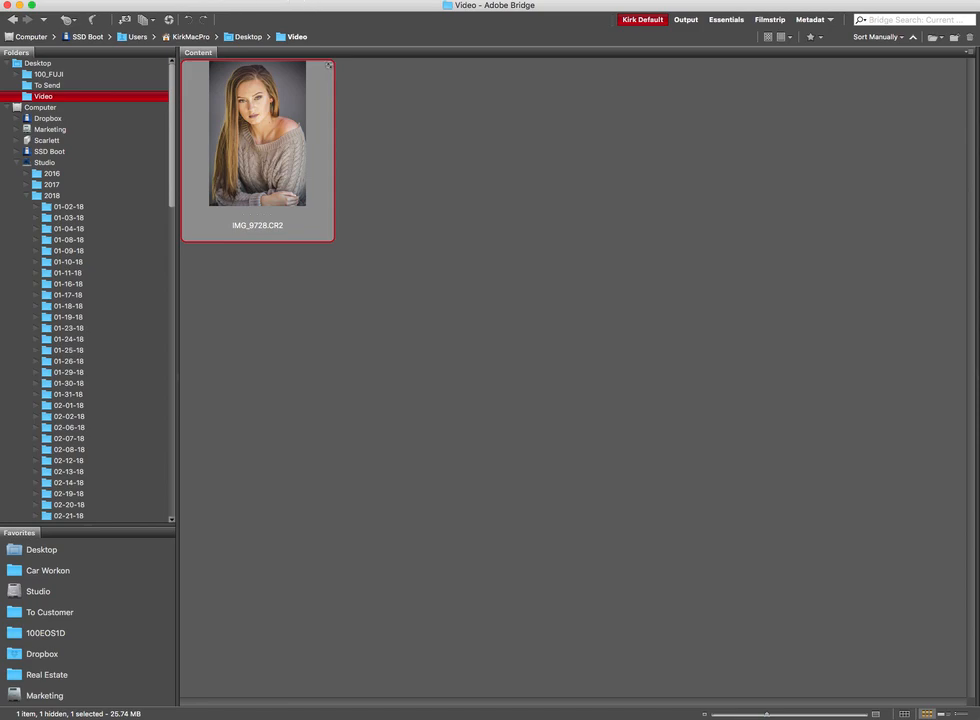
Send the raw photo to Photoshop's Image Processor, with JPEG output at quality 12, profile conversion to sRGB and no resizing.
left_click(305, 2)
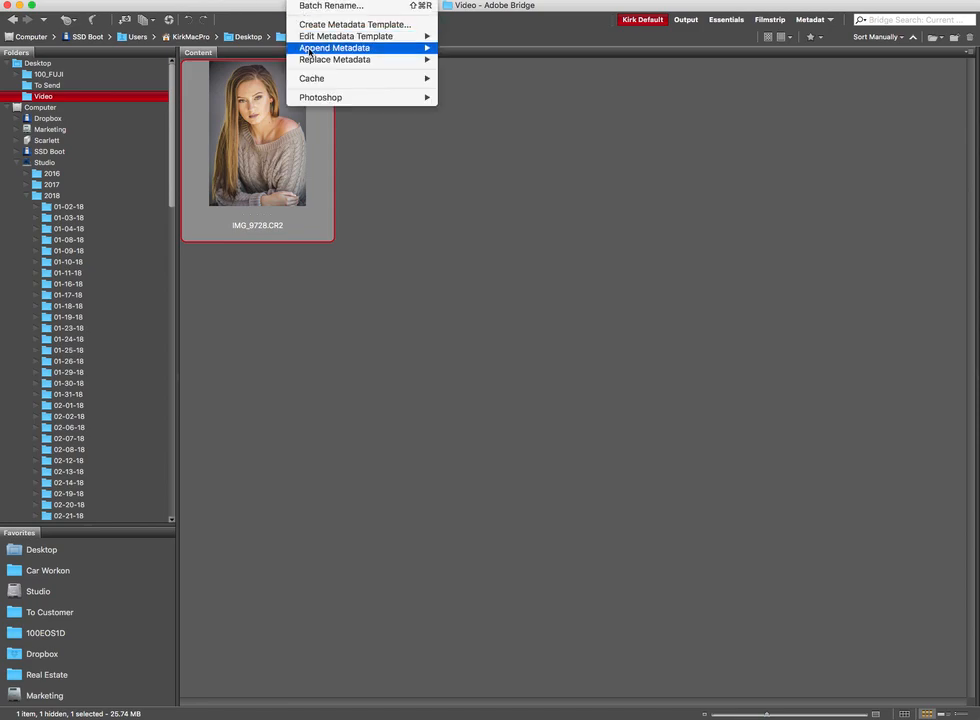
mouse_move(323, 99)
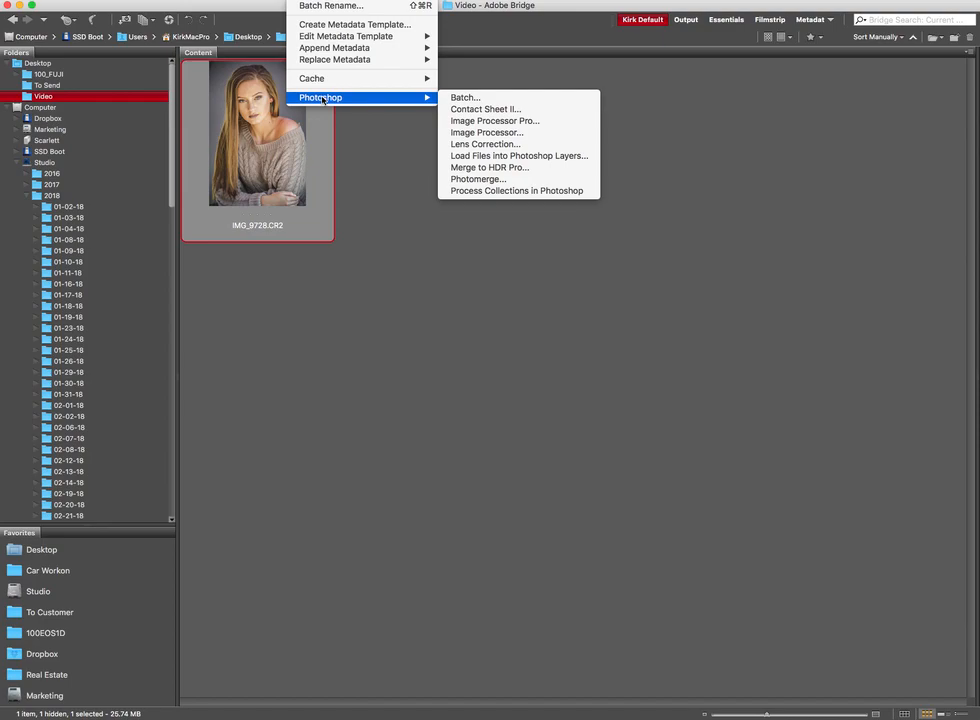
left_click(501, 134)
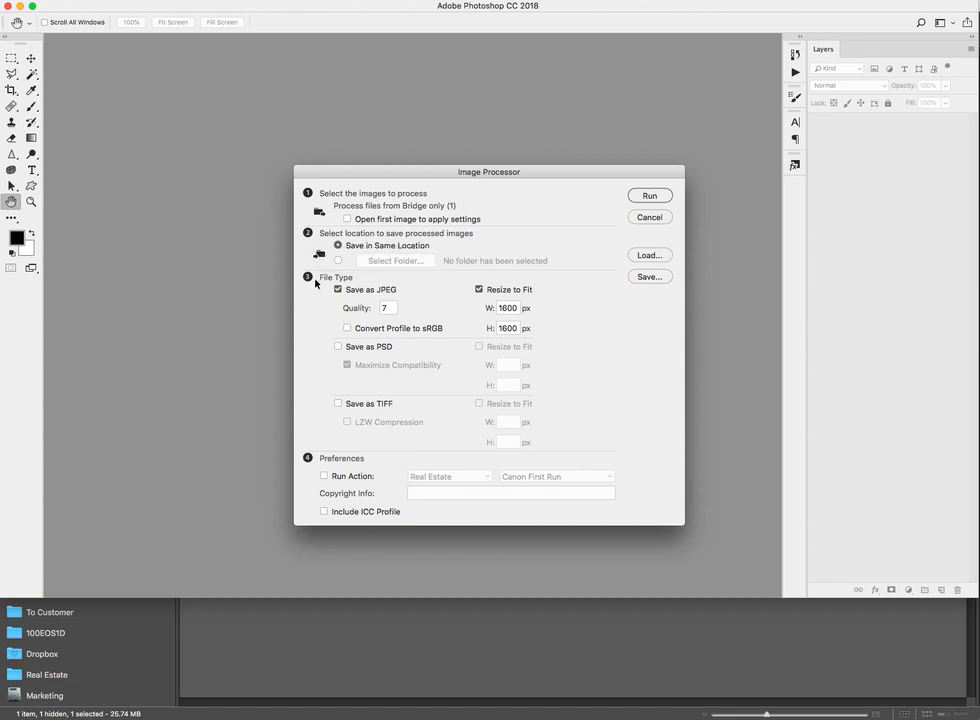
double_click(390, 307)
type("12")
left_click(348, 328)
left_click(479, 289)
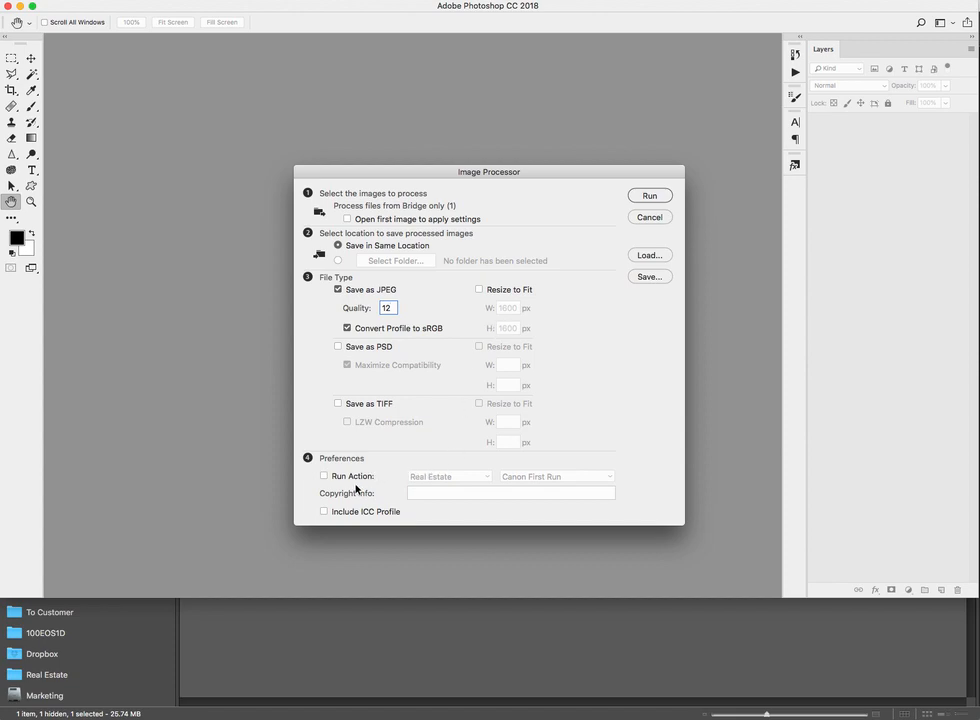
Include the Portriture First Run action from the KV - Workflow 2011 set and run the image processing.
left_click(345, 477)
left_click(459, 477)
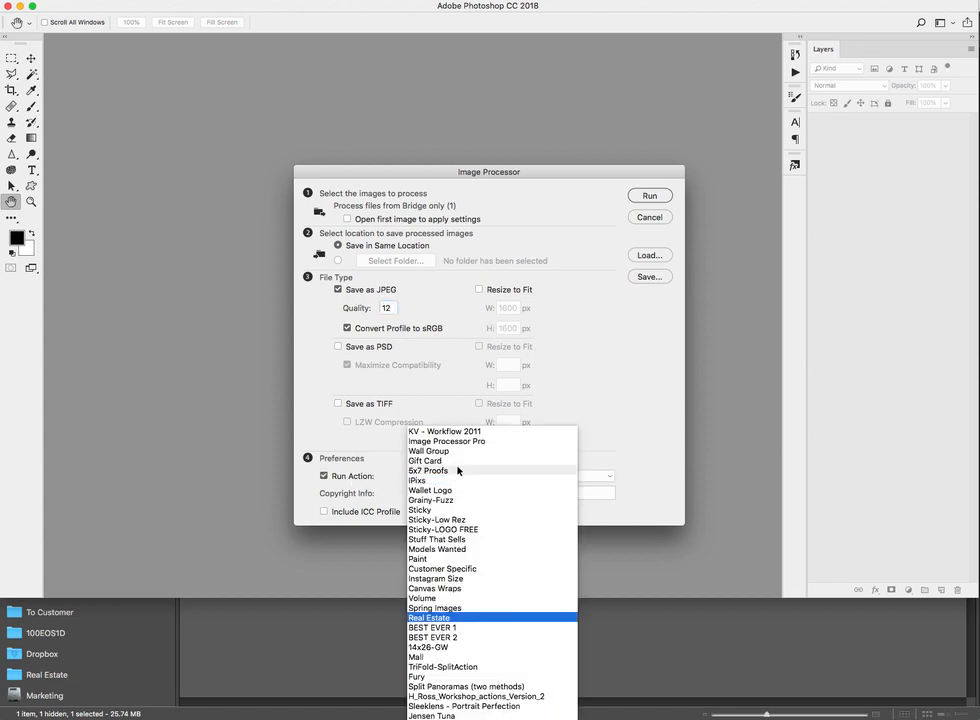
left_click(459, 432)
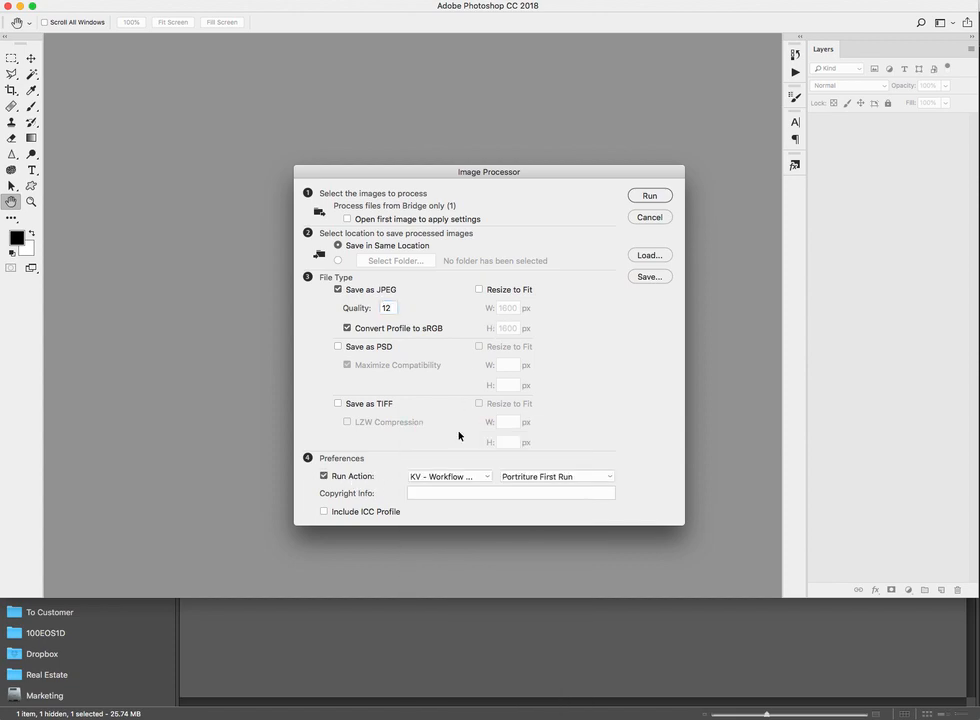
left_click(527, 481)
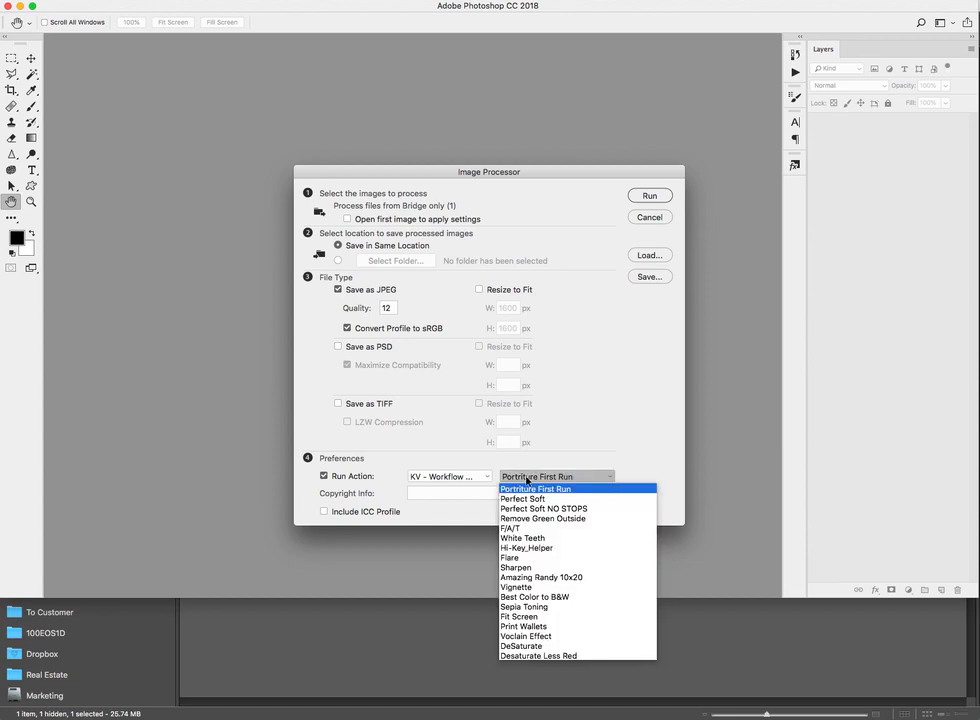
left_click(531, 486)
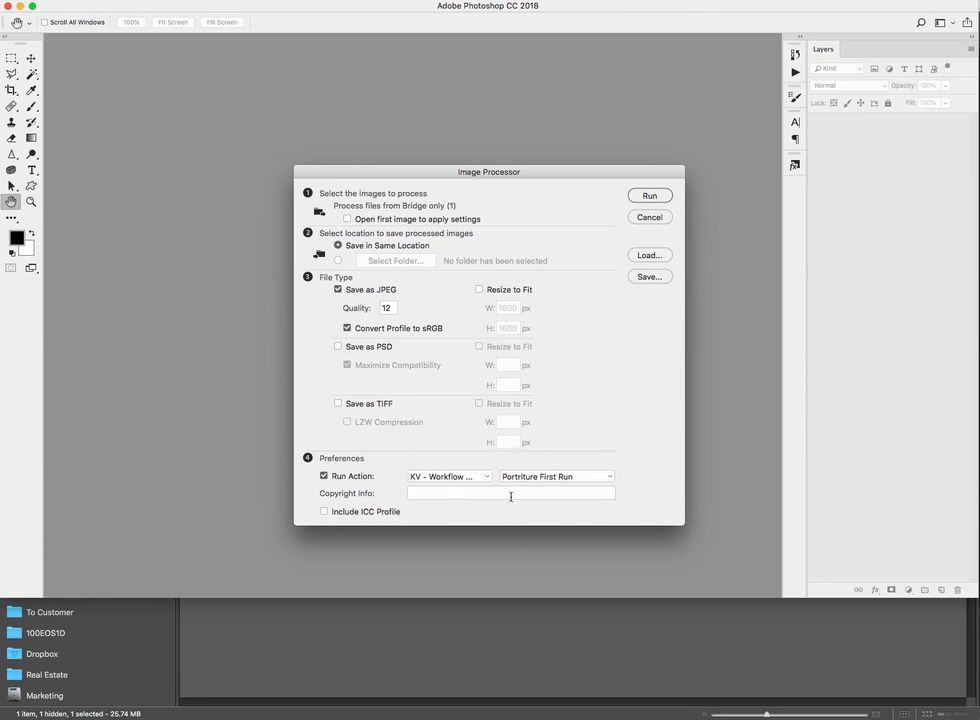
left_click(650, 196)
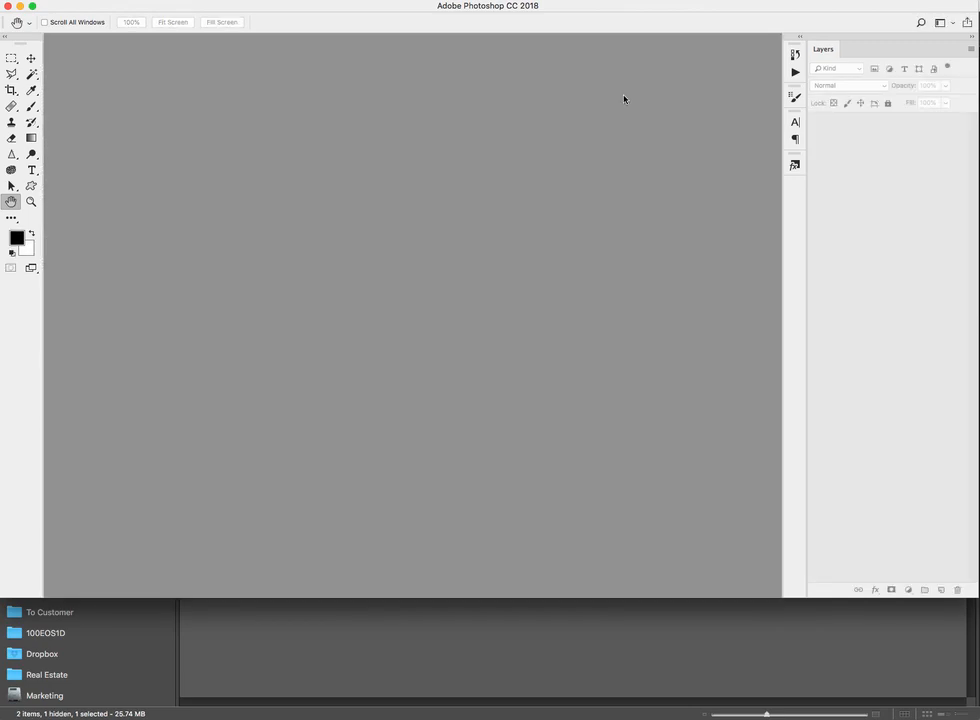
Switch back to Bridge and open IMG_9728.jpg from the new JPEG folder in Photoshop.
left_click(448, 672)
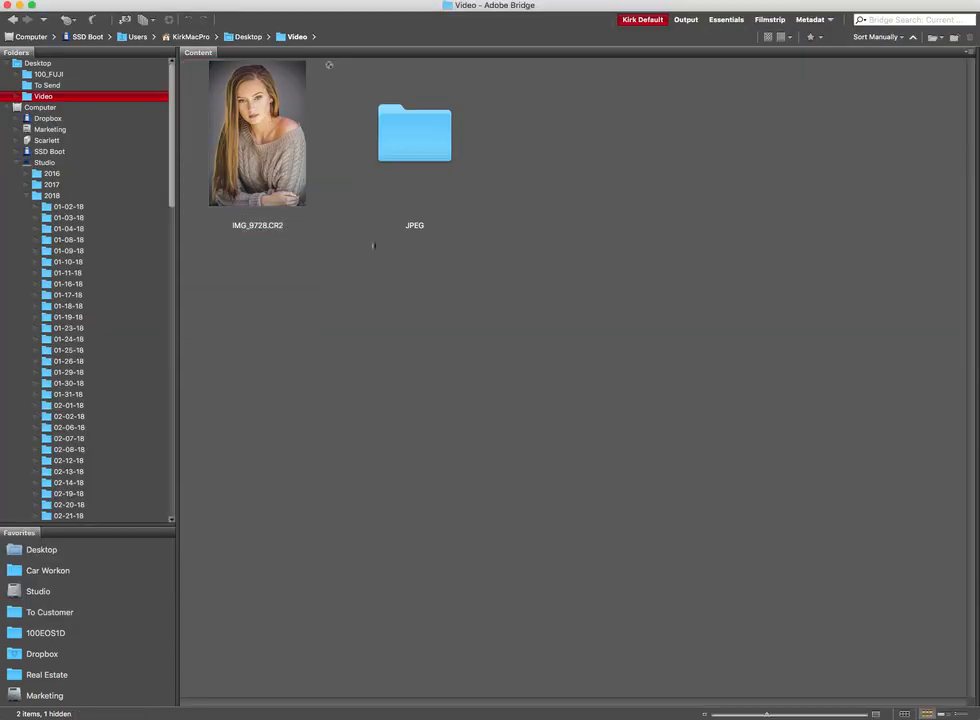
double_click(396, 152)
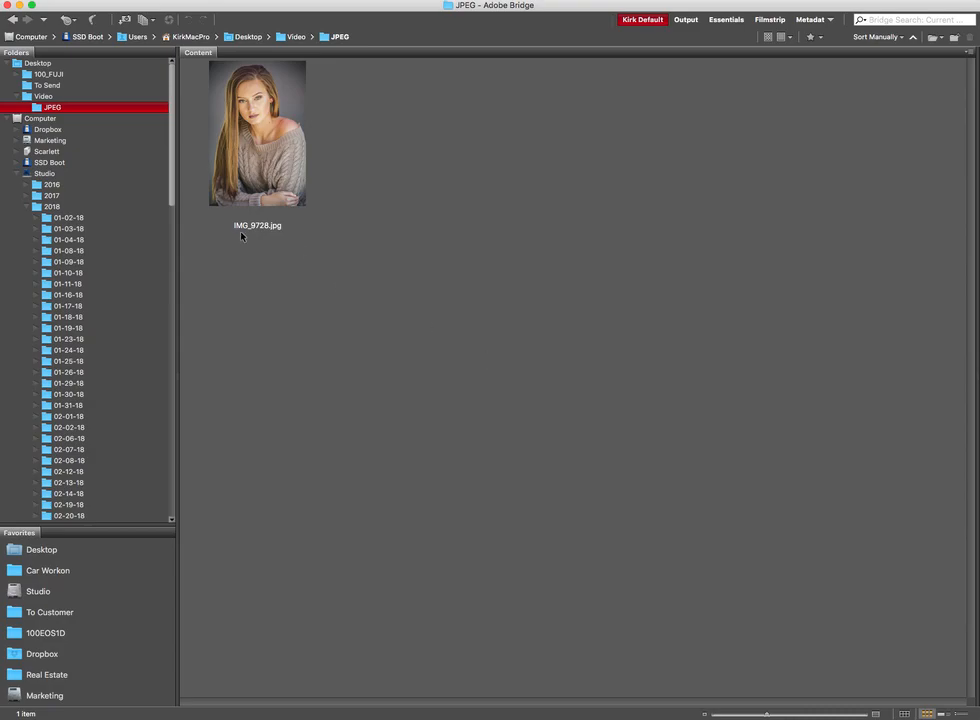
left_click(256, 168)
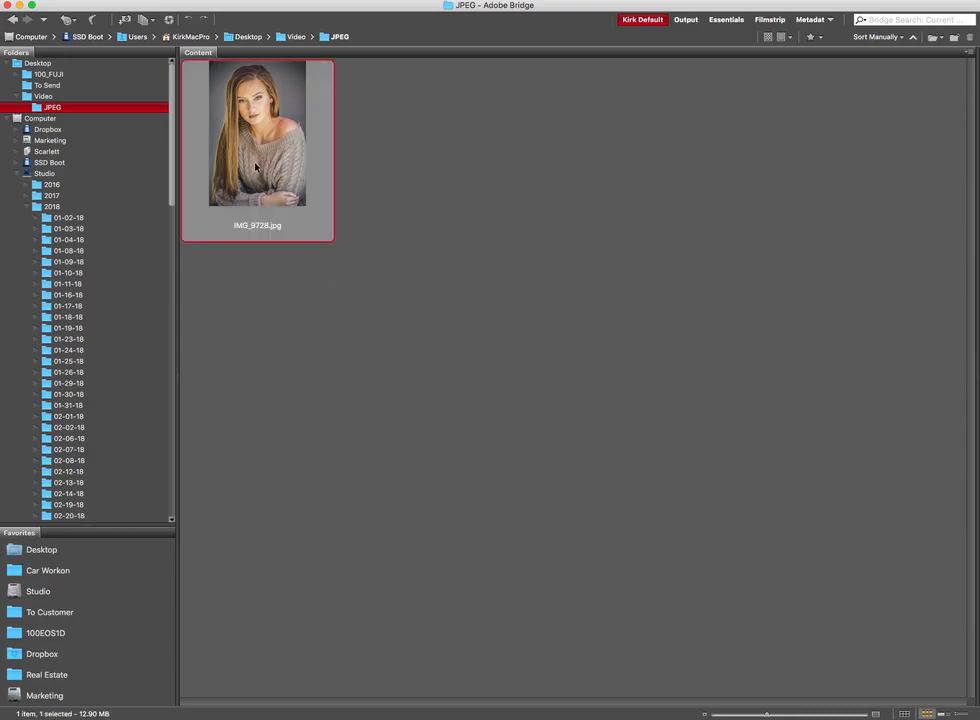
double_click(256, 168)
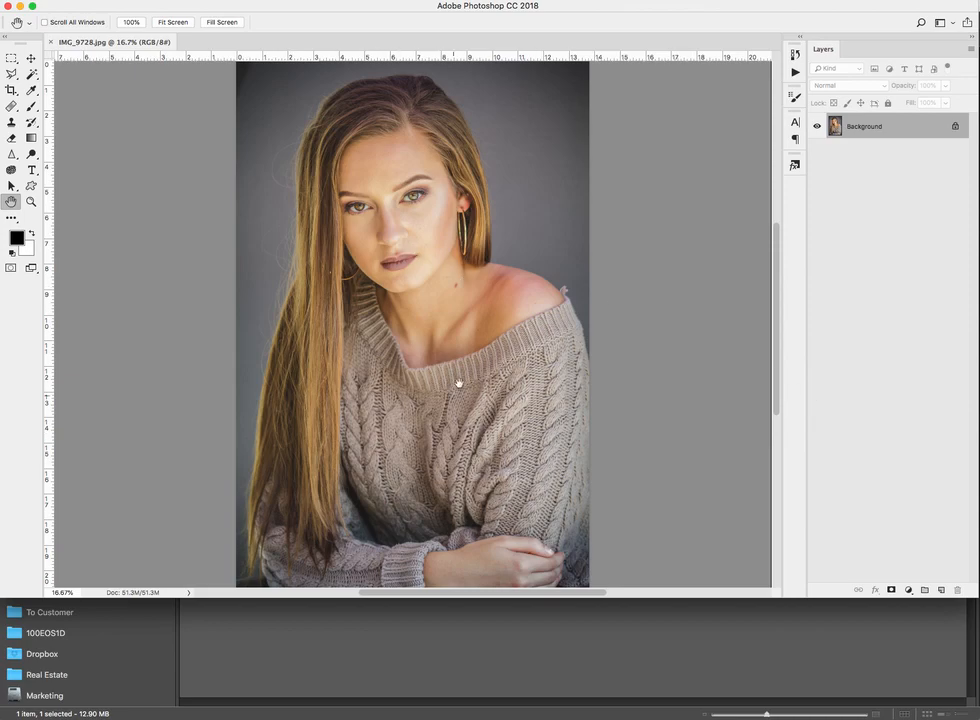
Inspect the portrait's upper-left backdrop corner and lower-left sleeve corner up close for areas needing cleanup.
left_click(31, 201)
left_click_drag(305, 150, 210, 30)
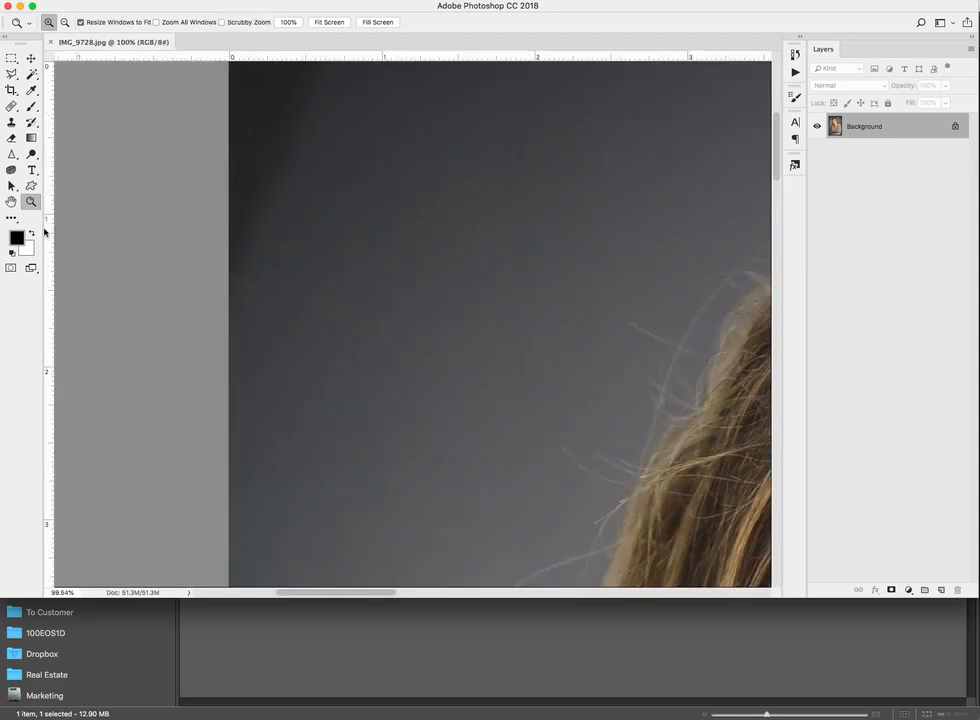
double_click(11, 202)
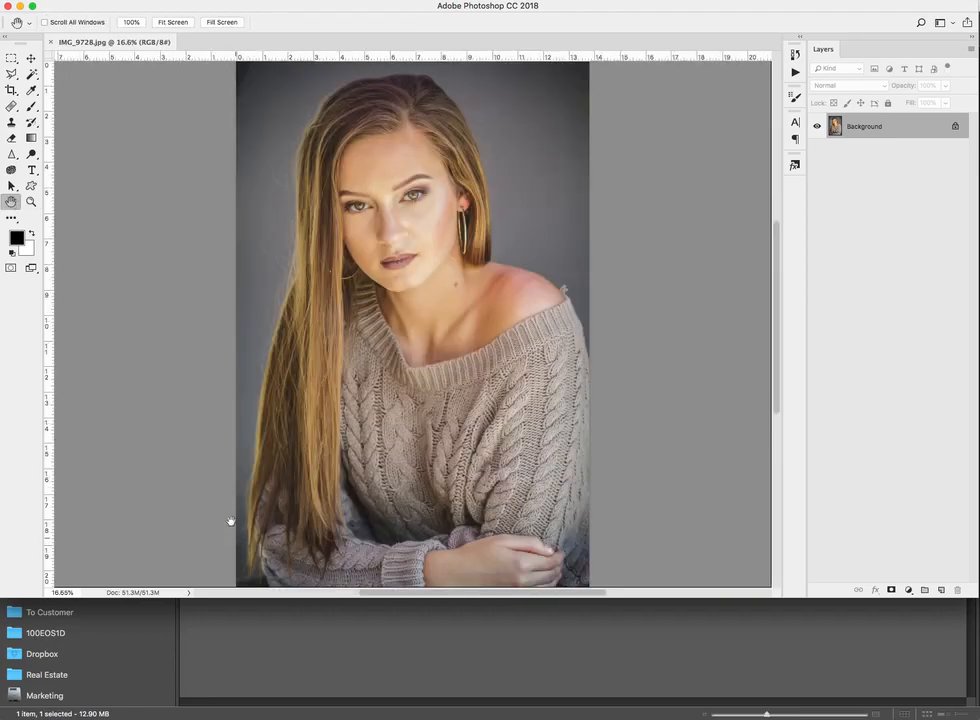
left_click(31, 202)
left_click_drag(245, 528, 357, 619)
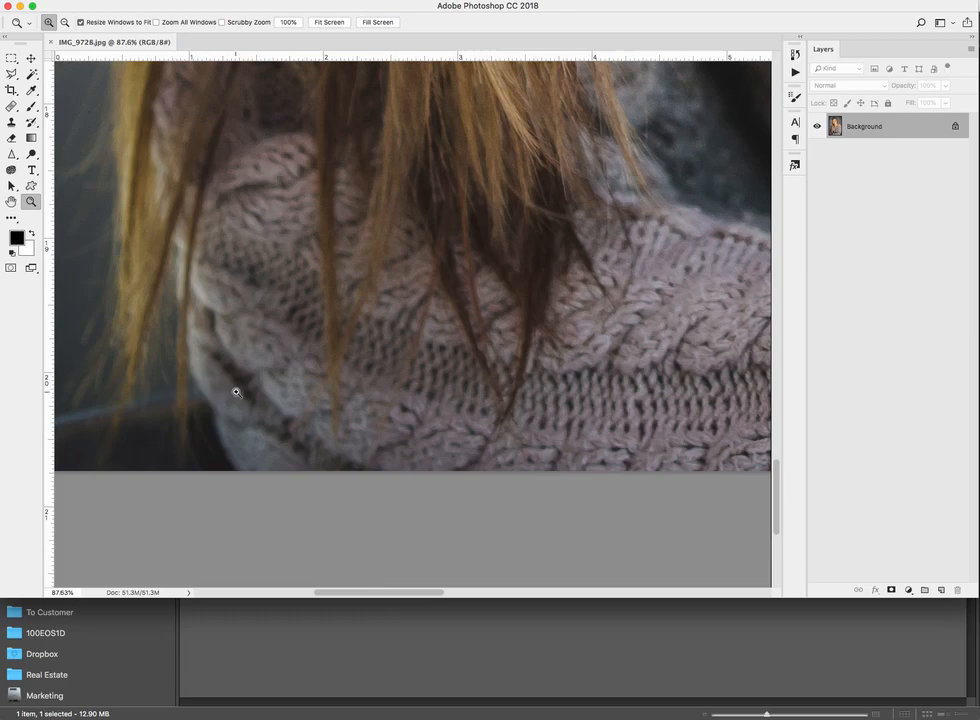
left_click(12, 203)
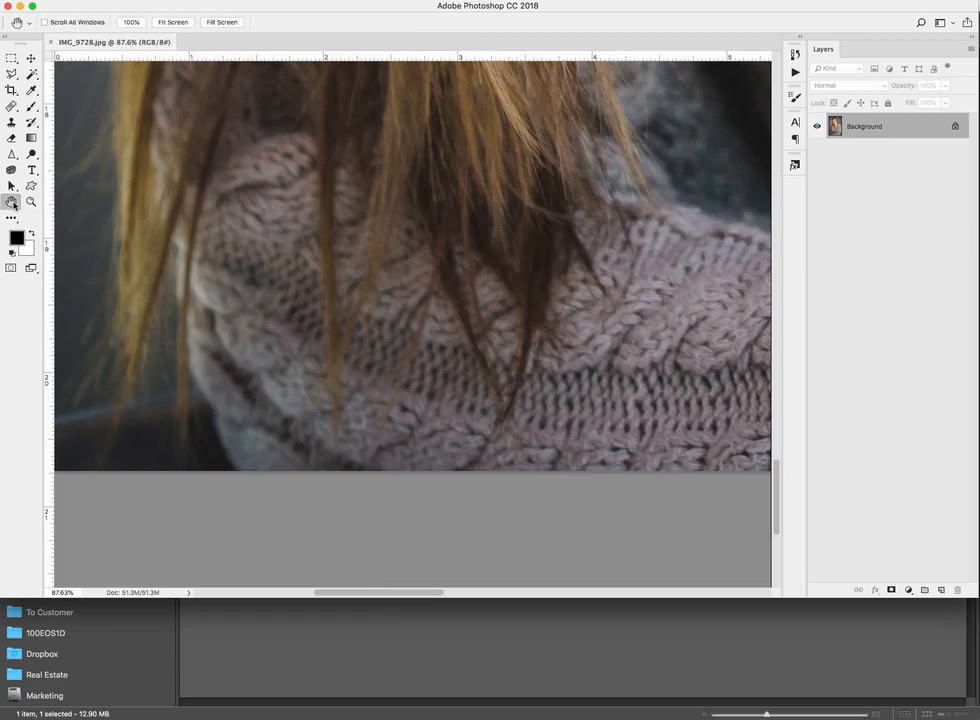
Set up a Canon 1DX preset crop of the whole portrait, rotated to 13.824 × 20.736 in at 250 px/in.
double_click(12, 203)
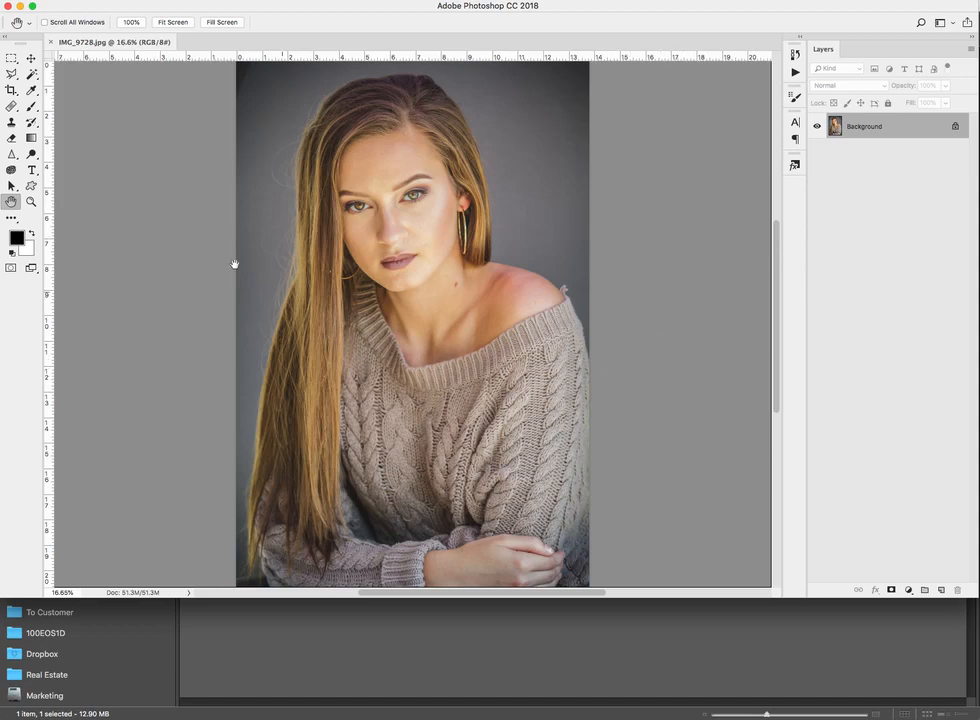
left_click(11, 90)
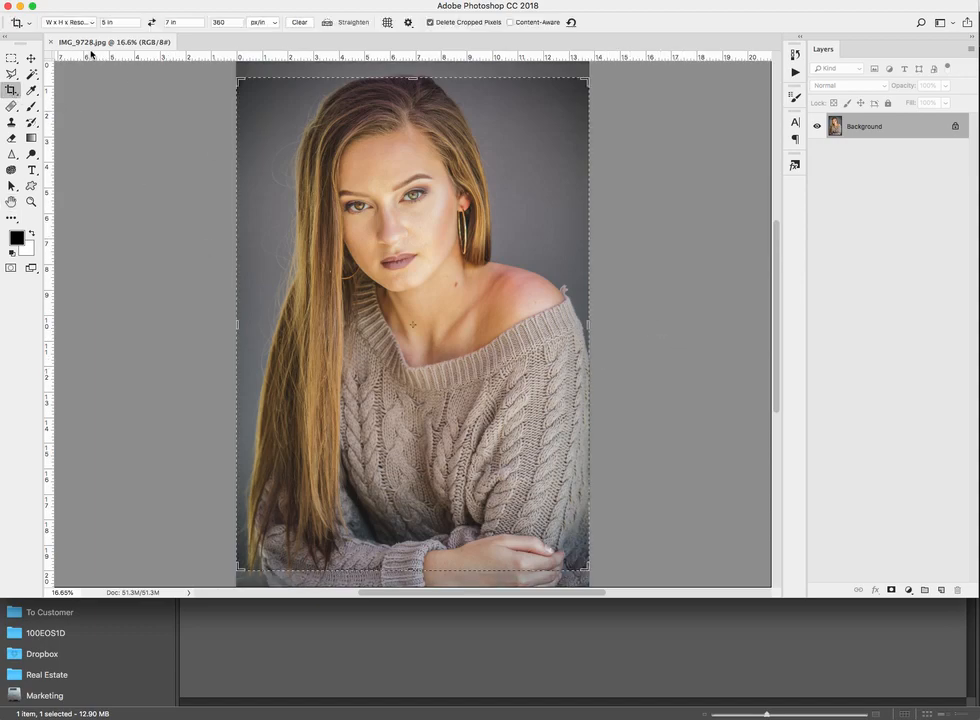
left_click(68, 22)
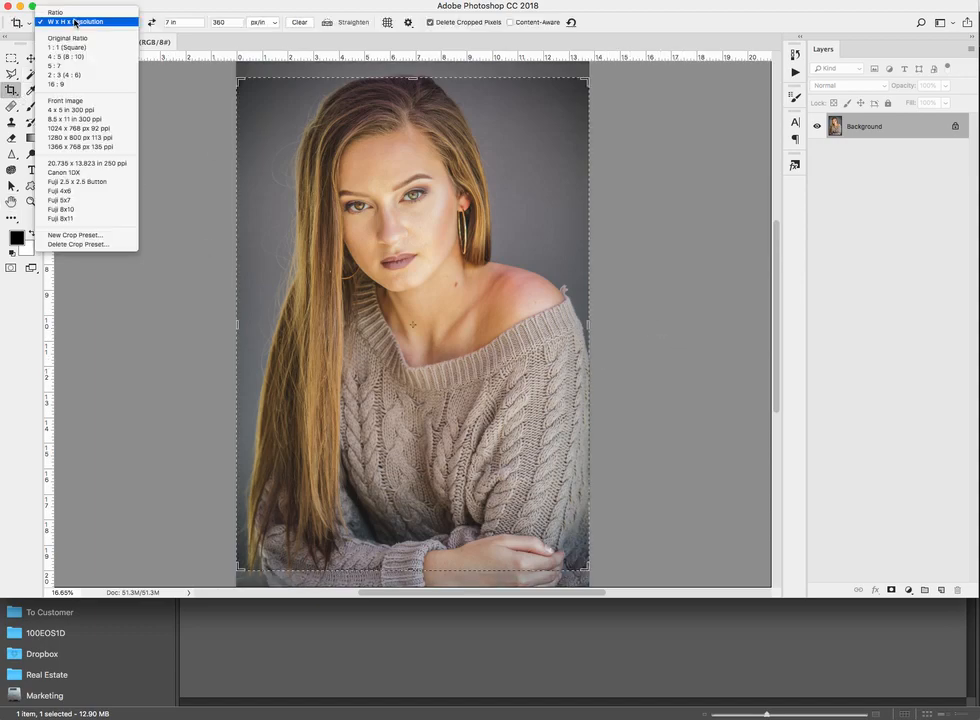
left_click(82, 173)
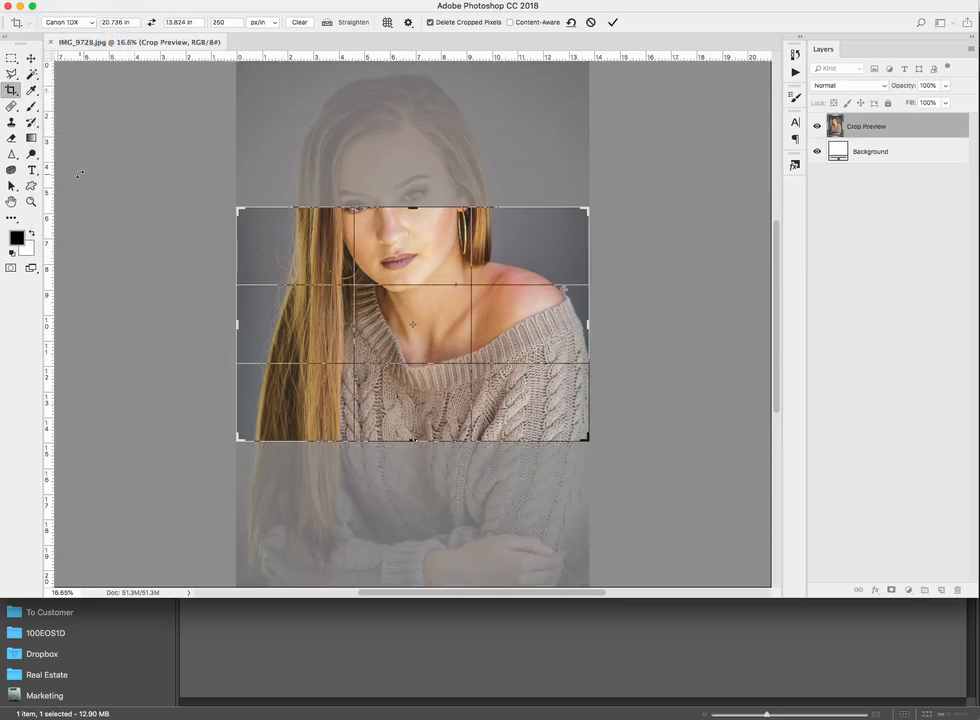
key("x")
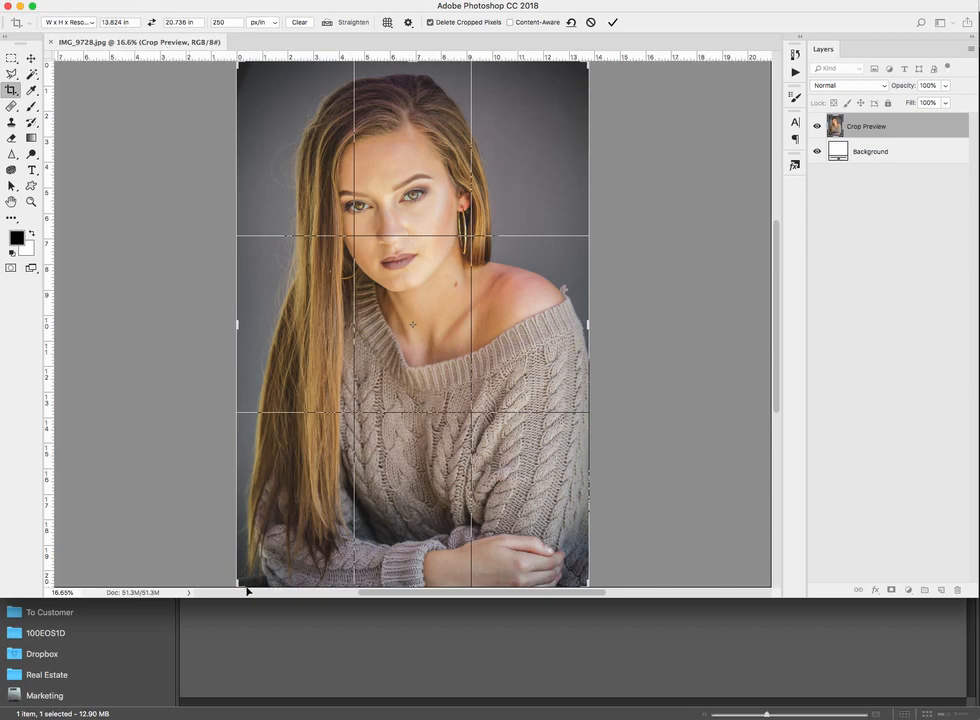
Tighten the crop around the head and upper body, cutting out the folded arms and hands, and apply it.
left_click_drag(238, 587, 250, 577)
left_click_drag(580, 578, 544, 558)
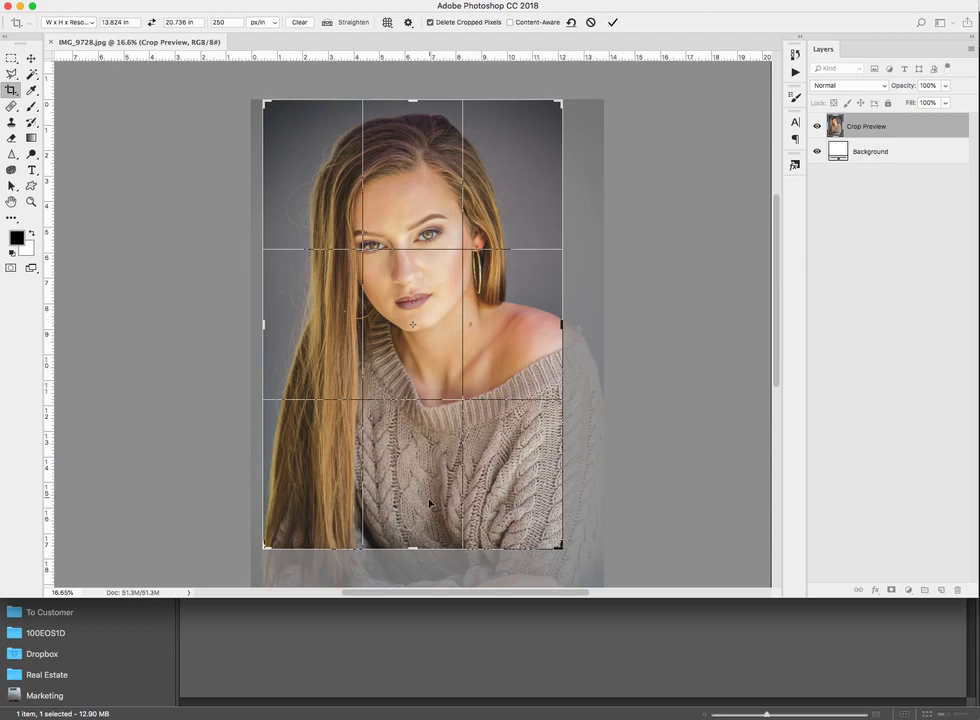
mouse_move(561, 551)
left_mouse_down()
mouse_move(563, 540)
mouse_move(551, 548)
left_mouse_up()
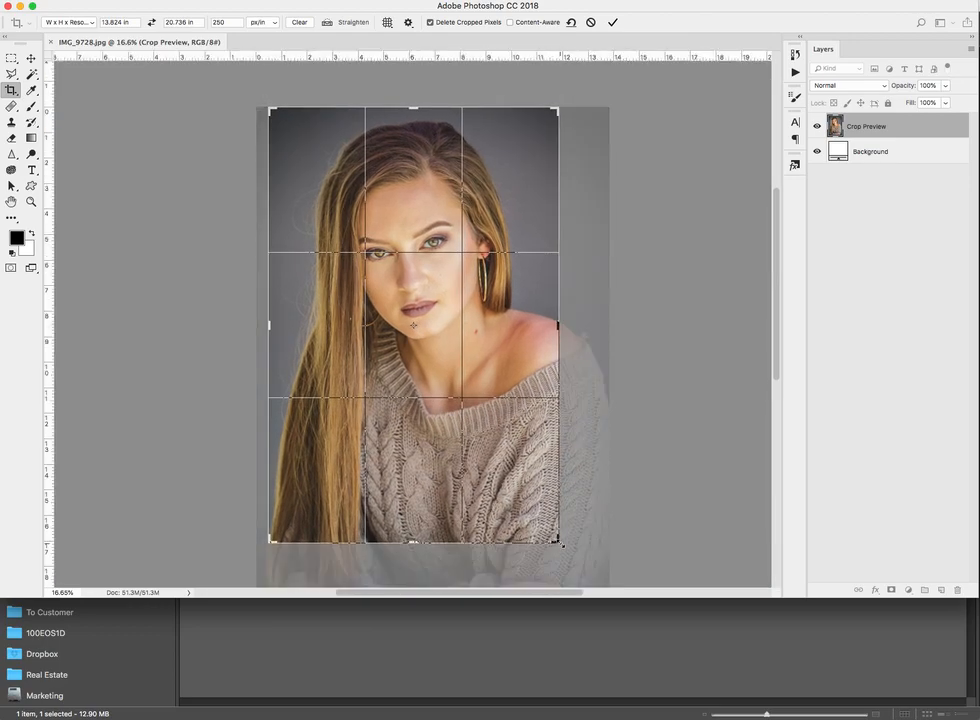
key("Return")
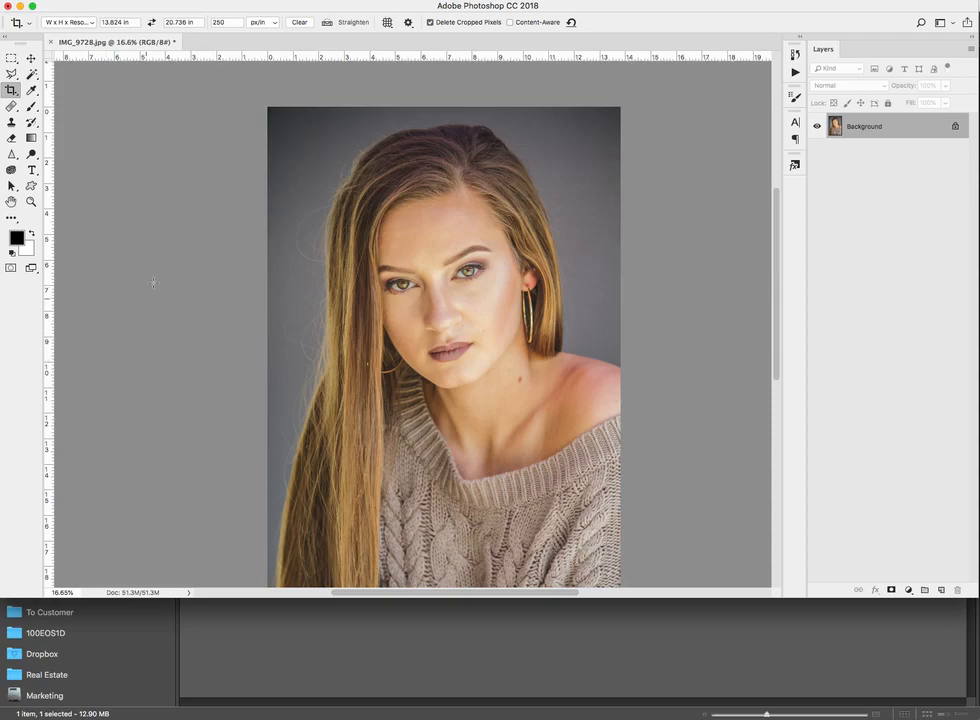
Remove the looping flyaway hairs from the backdrop beside the upper-left hair with a size 30 Healing Brush.
key("z")
left_click_drag(284, 190, 415, 295)
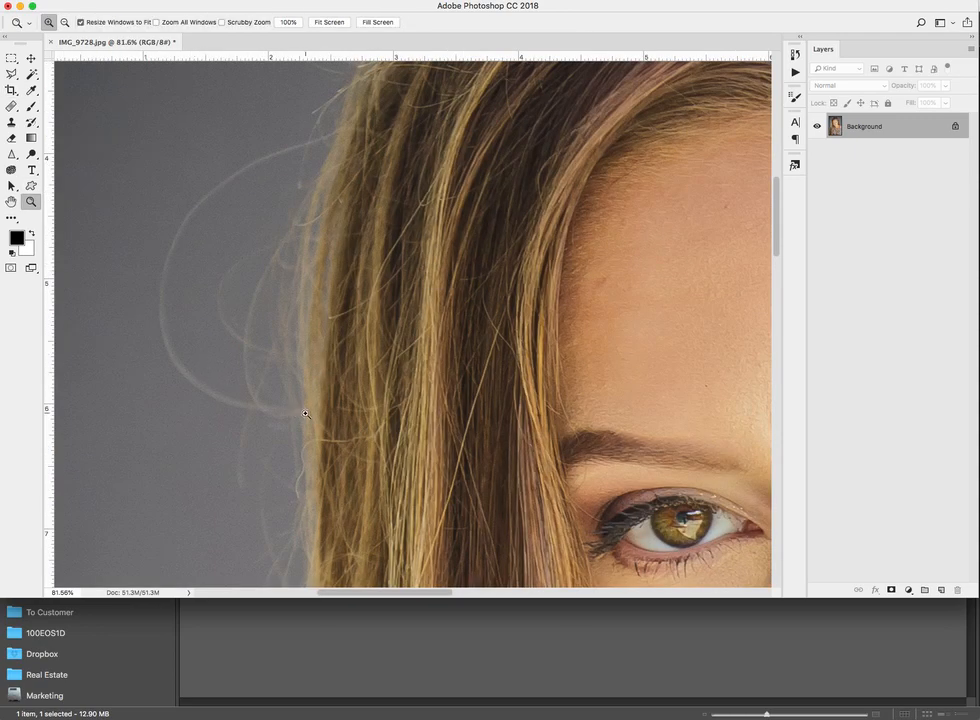
left_click(11, 105)
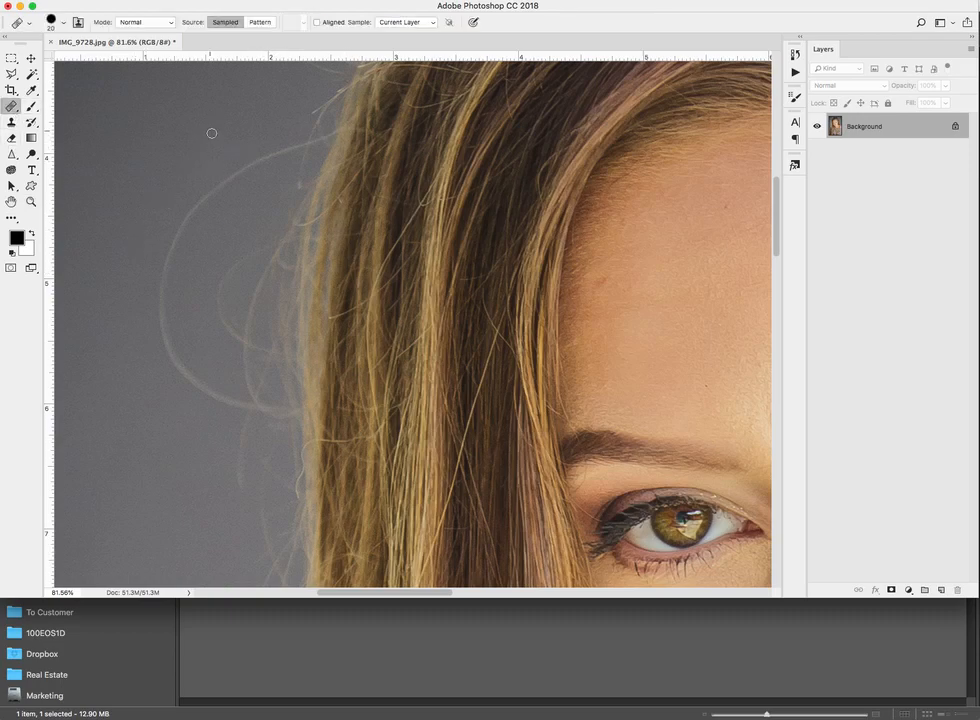
key("bracketright")
mouse_move(291, 149)
left_mouse_down()
mouse_move(231, 175)
mouse_move(164, 254)
mouse_move(157, 296)
mouse_move(174, 364)
mouse_move(198, 390)
mouse_move(228, 401)
mouse_move(169, 364)
mouse_move(206, 392)
mouse_move(177, 359)
mouse_move(237, 400)
left_mouse_up()
left_click(144, 442, "alt")
left_click_drag(186, 354, 189, 400)
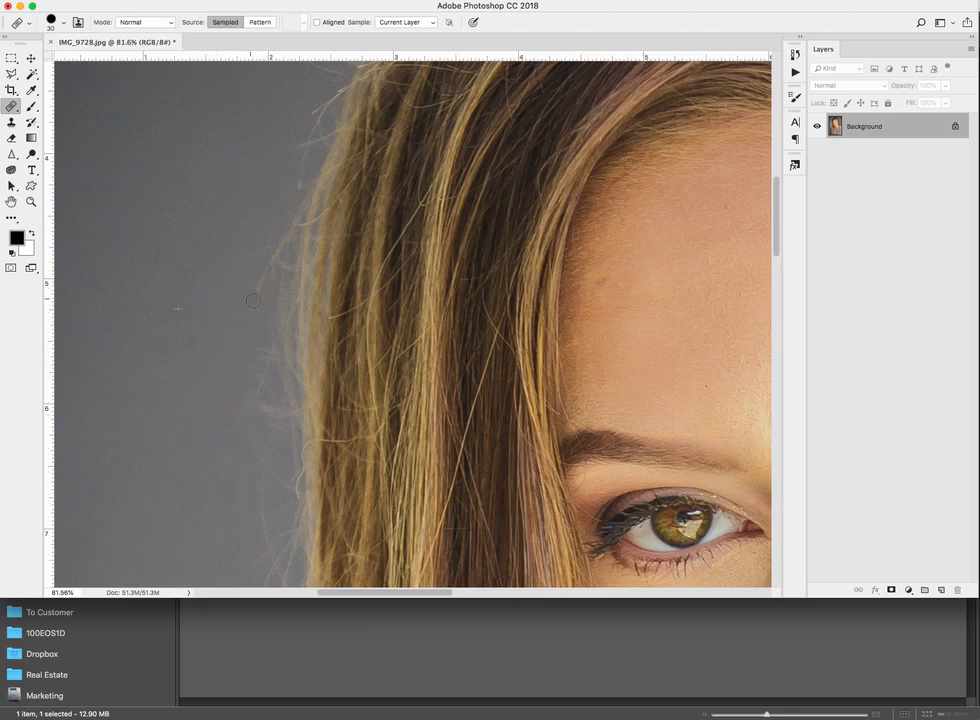
left_click_drag(268, 238, 266, 242)
left_click_drag(198, 289, 280, 458)
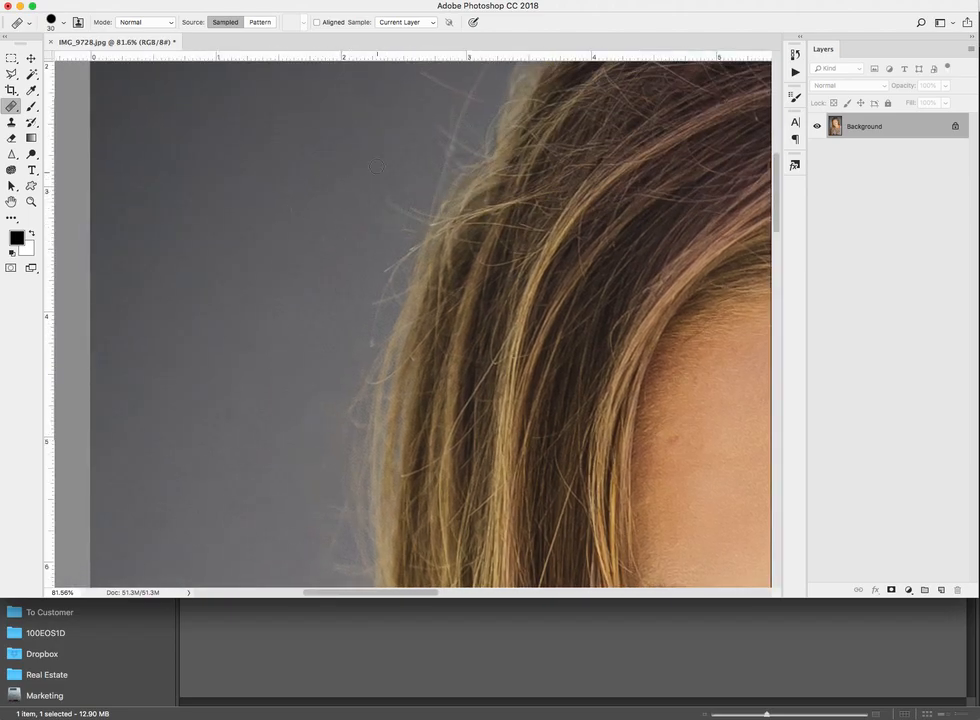
Heal the stray hairs against the backdrop along the upper-left curve of the head and above the crown.
scroll(330, 304, "up", 5)
left_click_drag(417, 259, 450, 270)
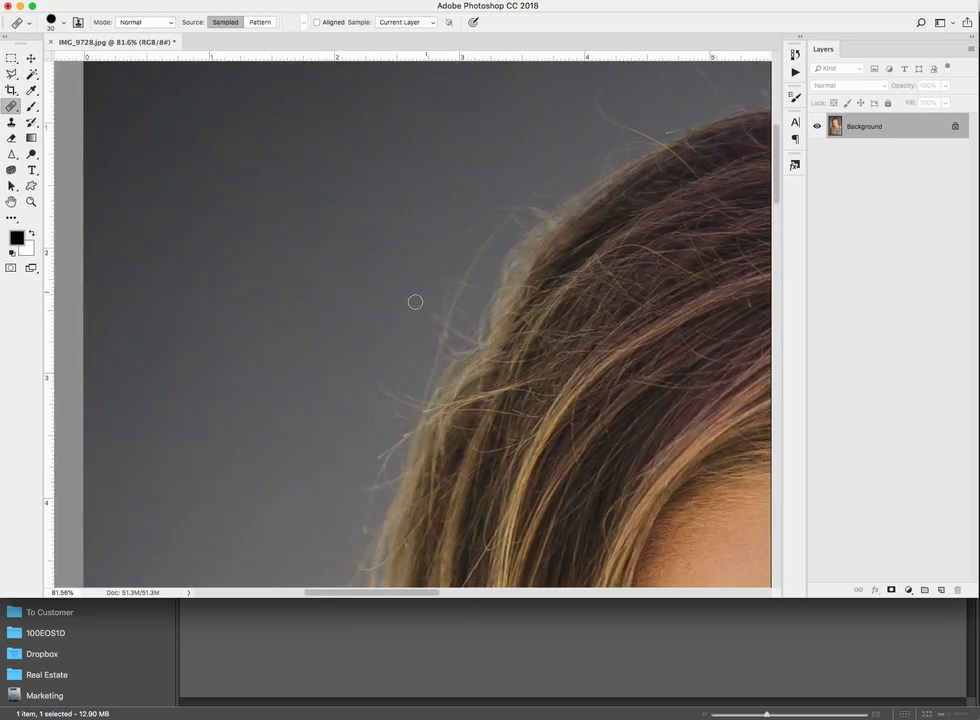
scroll(400, 253, "up", 5)
scroll(400, 253, "right", 3)
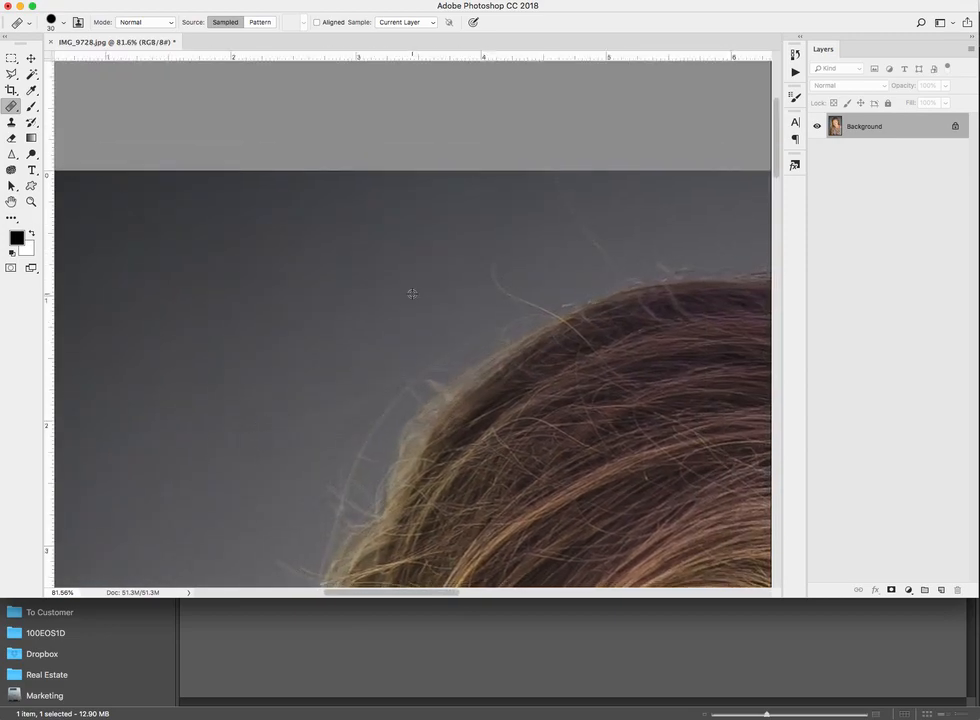
left_click_drag(538, 300, 481, 256)
left_click_drag(606, 258, 565, 188)
Check the crown and heal the flyaway hairs along the hair's right edge, above the earring.
scroll(512, 275, "right", 10)
scroll(512, 275, "up", 1)
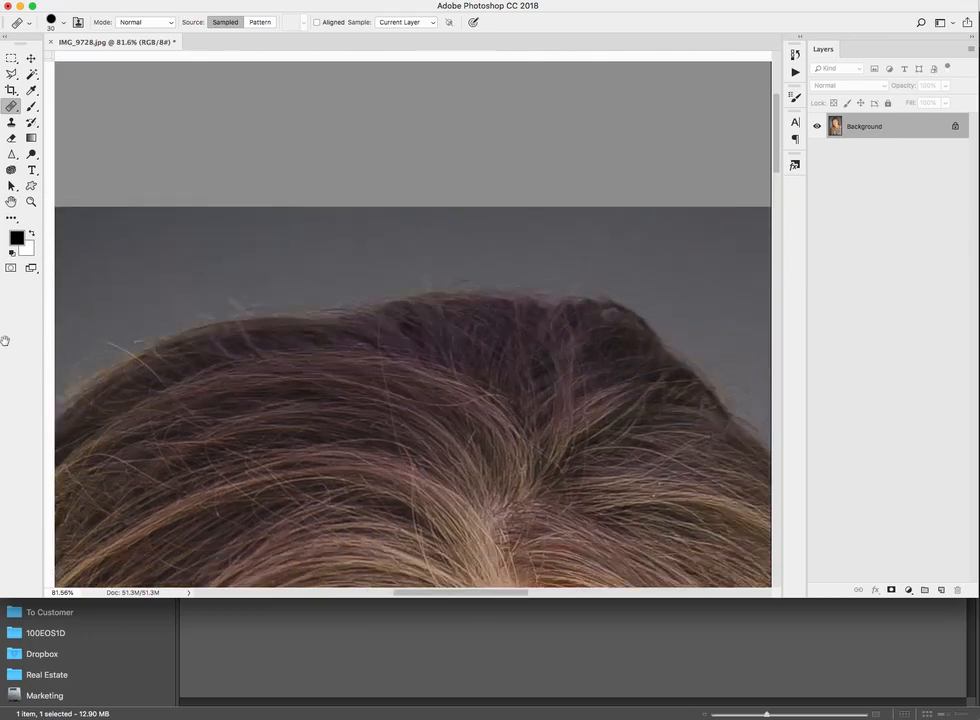
scroll(501, 250, "right", 5)
scroll(501, 250, "down", 2)
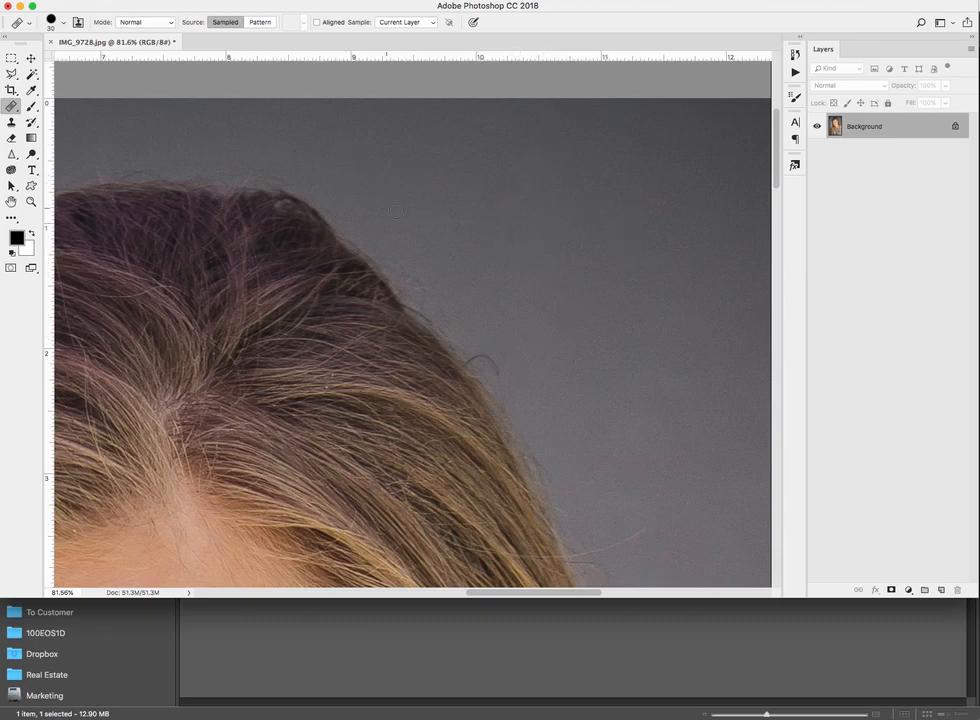
scroll(501, 236, "down", 4)
scroll(501, 236, "right", 3)
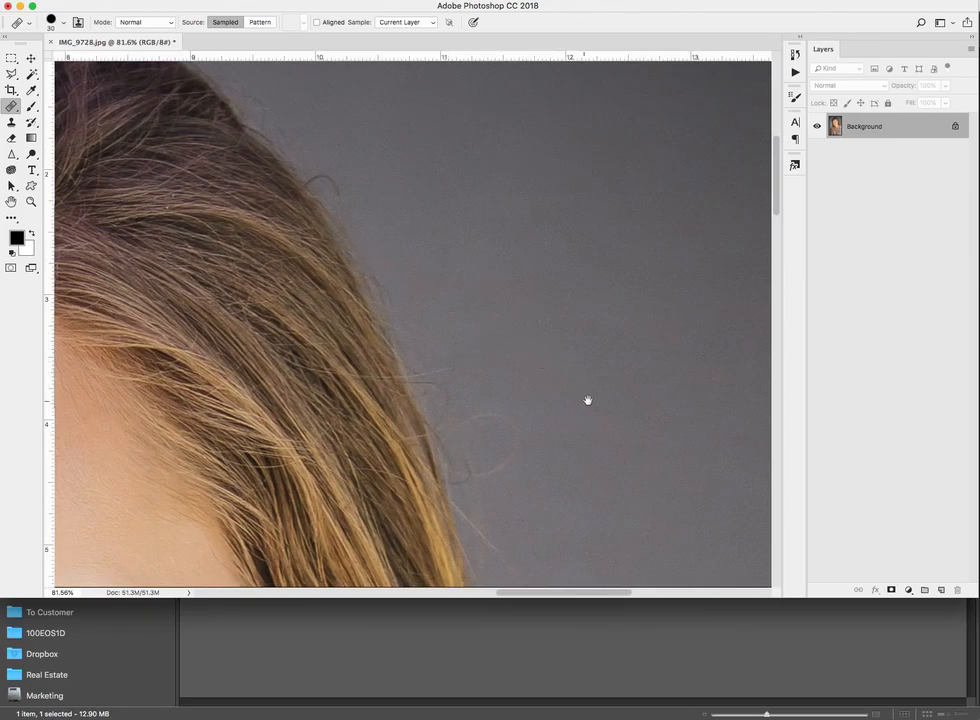
scroll(586, 398, "down", 3)
scroll(586, 398, "right", 2)
mouse_move(401, 286)
left_mouse_down()
mouse_move(428, 308)
mouse_move(415, 345)
left_mouse_up()
scroll(443, 461, "down", 5)
scroll(443, 461, "right", 3)
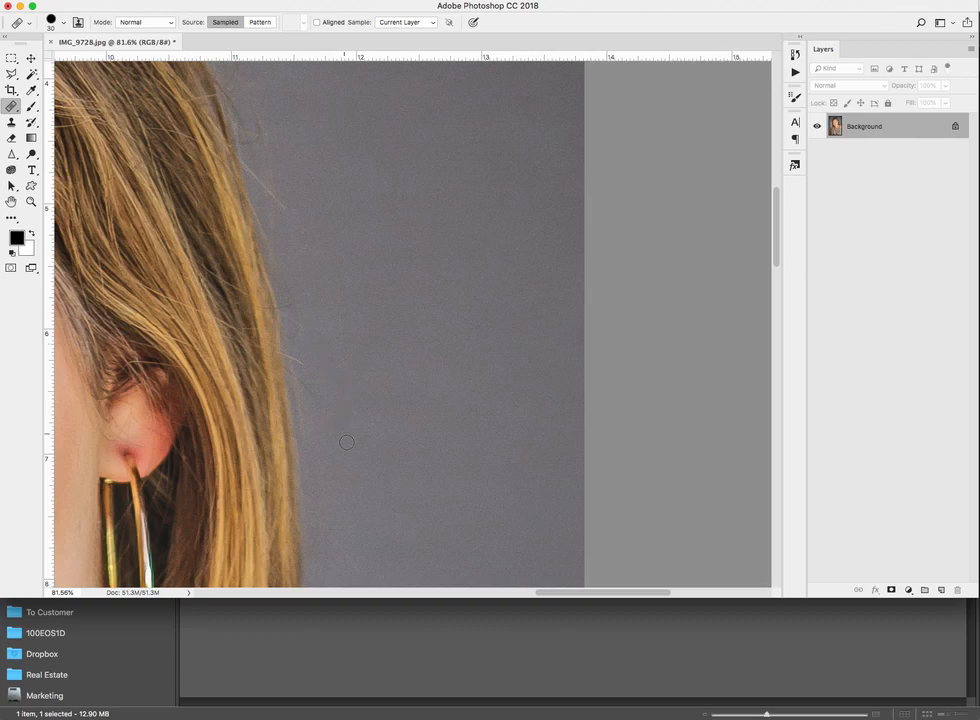
Heal the large loose hair loops from the backdrop beside the long hair on the portrait's left side.
scroll(424, 376, "down", 5)
scroll(435, 350, "left", 8)
scroll(372, 416, "down", 2)
scroll(372, 416, "left", 15)
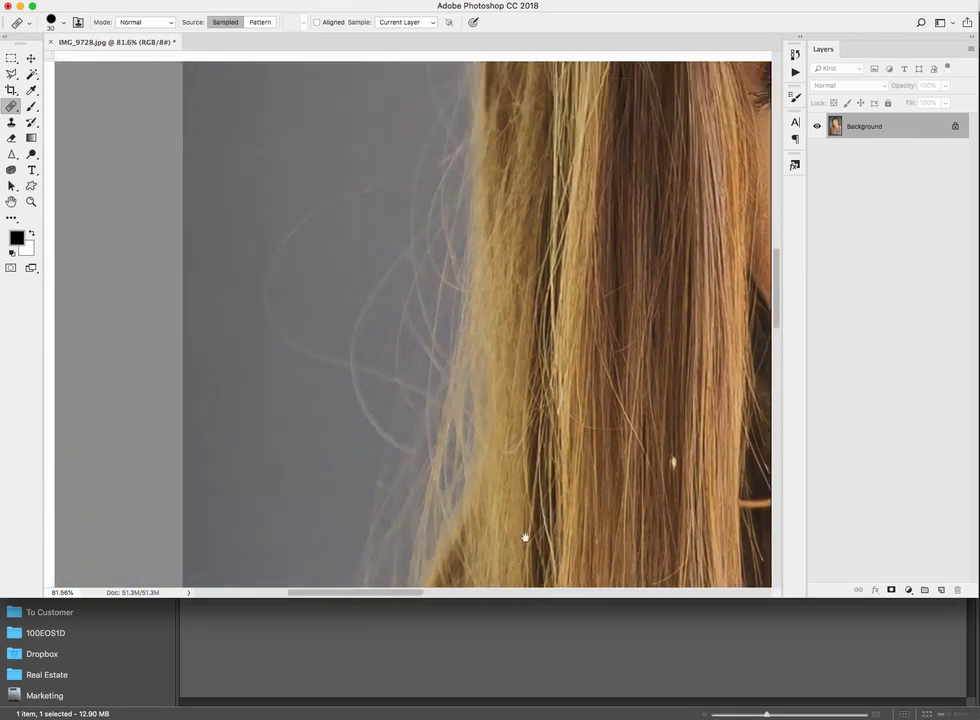
scroll(525, 537, "up", 8)
scroll(628, 451, "left", 3)
left_click(412, 476, "alt")
left_click_drag(483, 497, 491, 459)
scroll(422, 340, "down", 5)
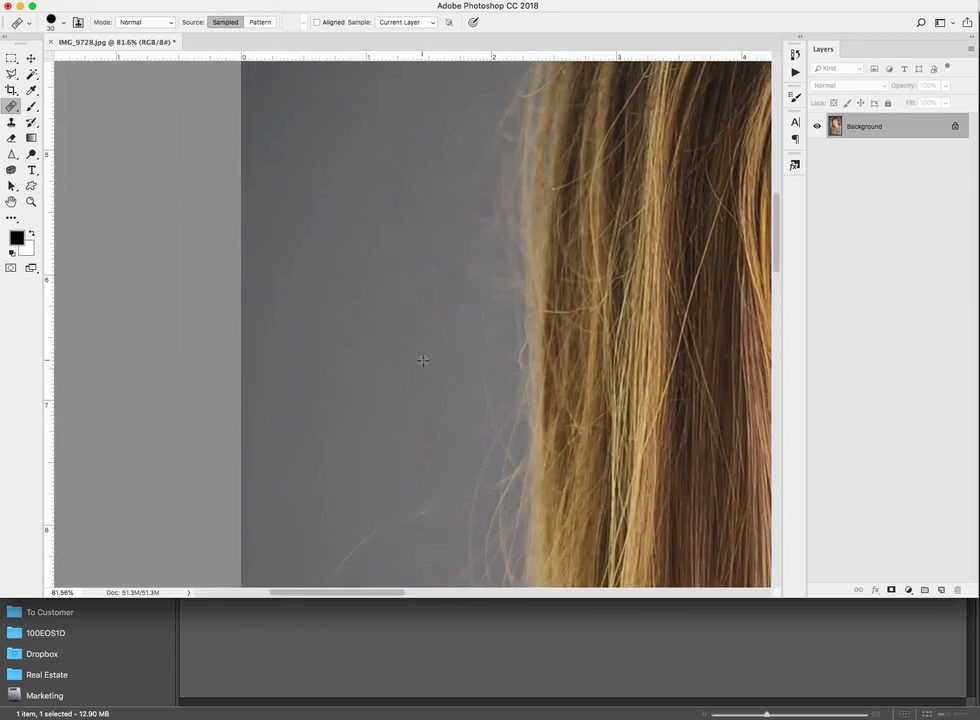
scroll(463, 474, "down", 4)
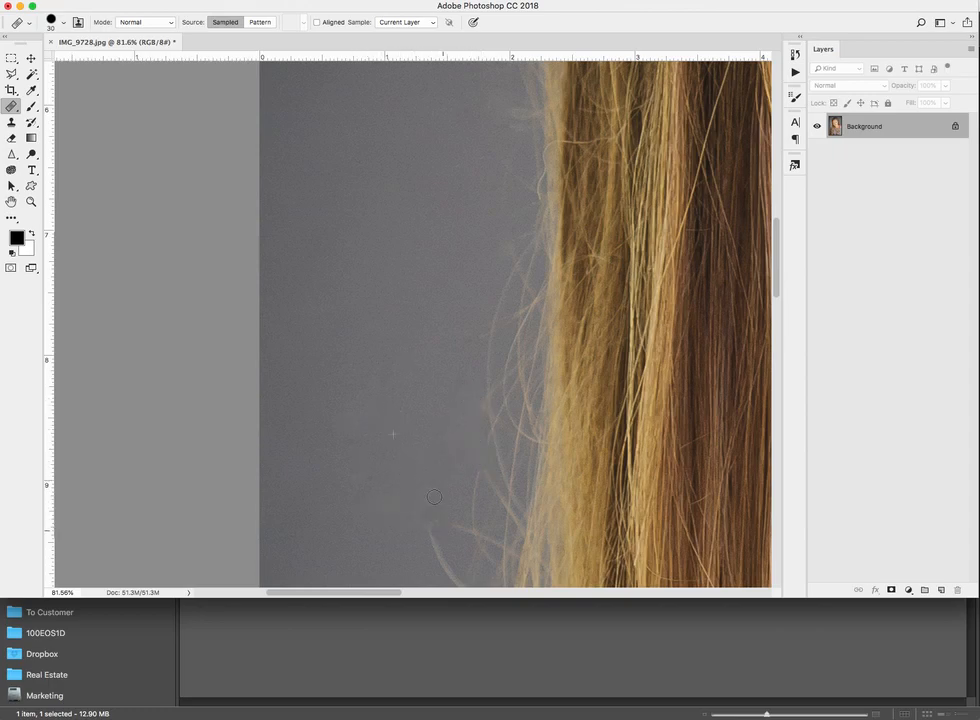
scroll(407, 413, "down", 5)
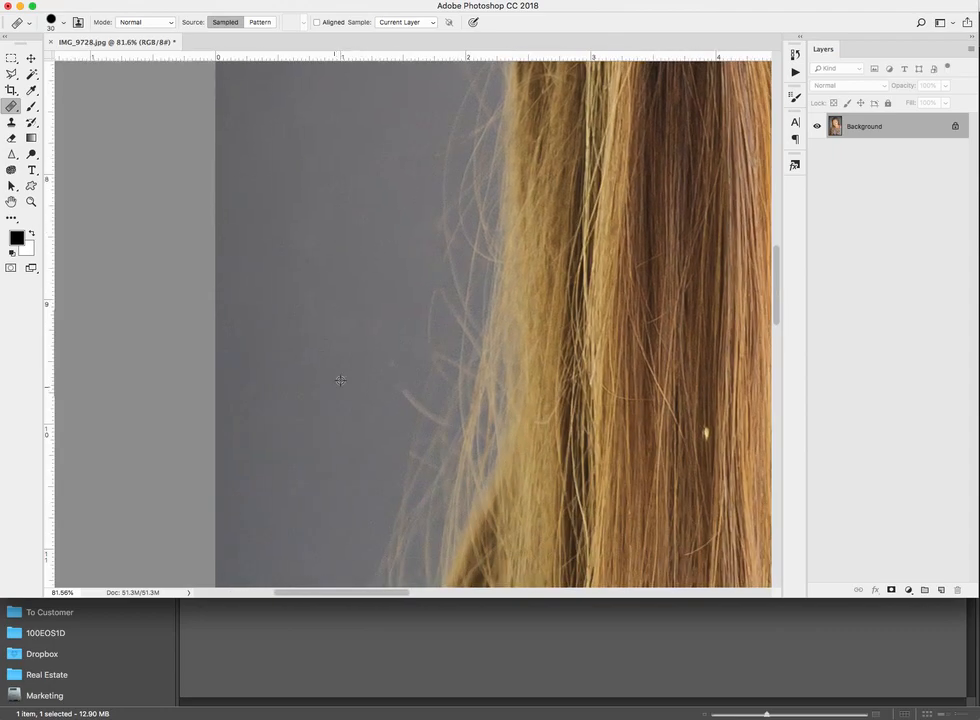
scroll(411, 374, "down", 5)
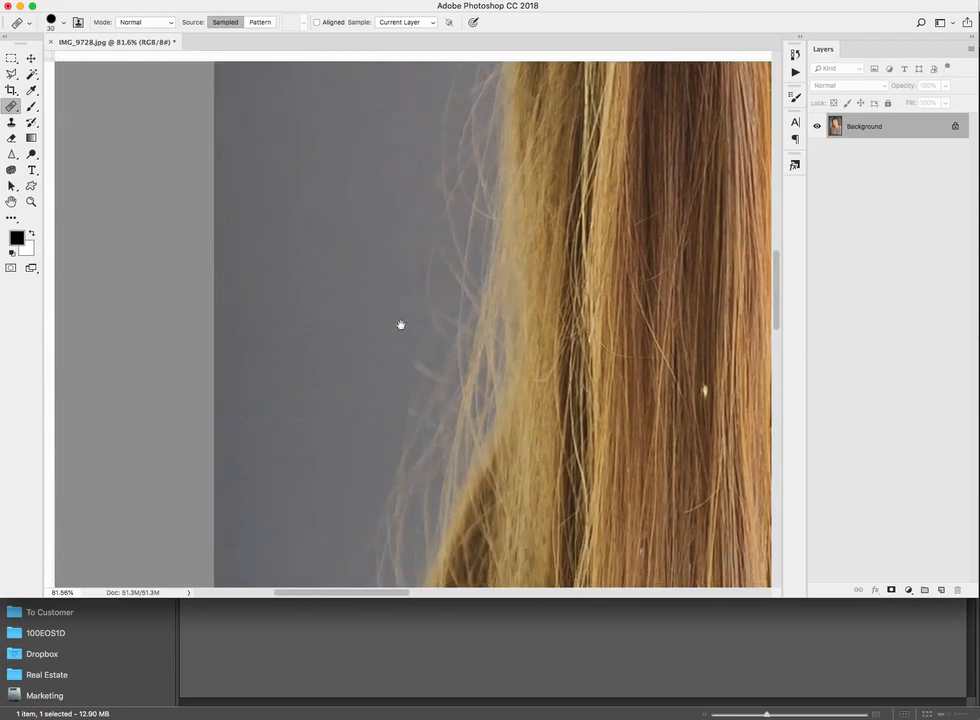
Reshape the hair outline at the top of the head in Liquify, using the Push Left tool at size 500 and pressure 15.
double_click(10, 202)
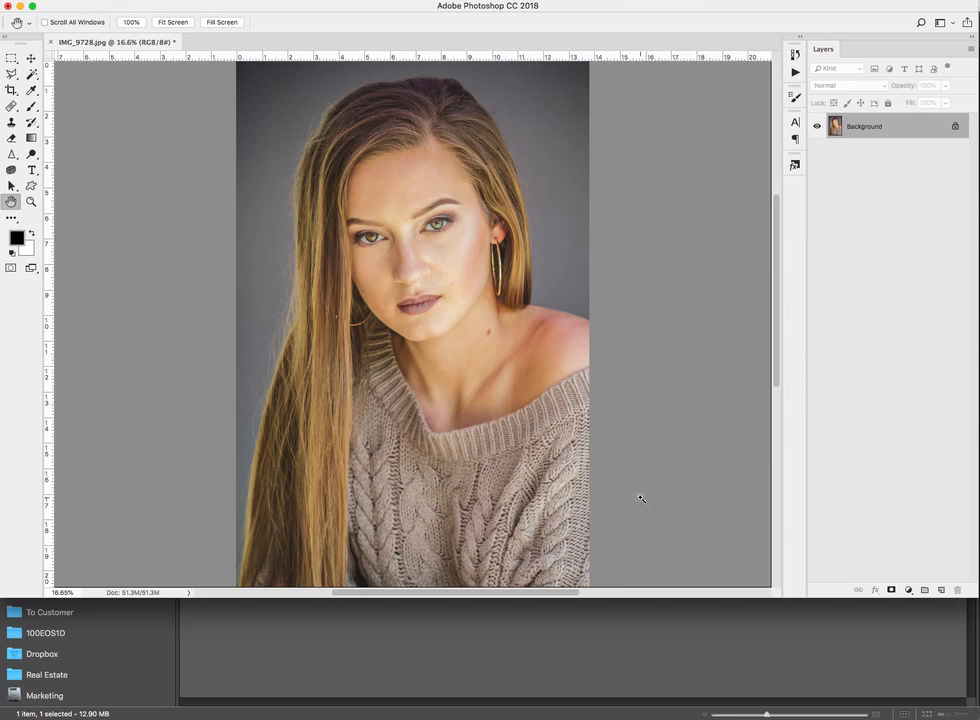
key("shift+super+x")
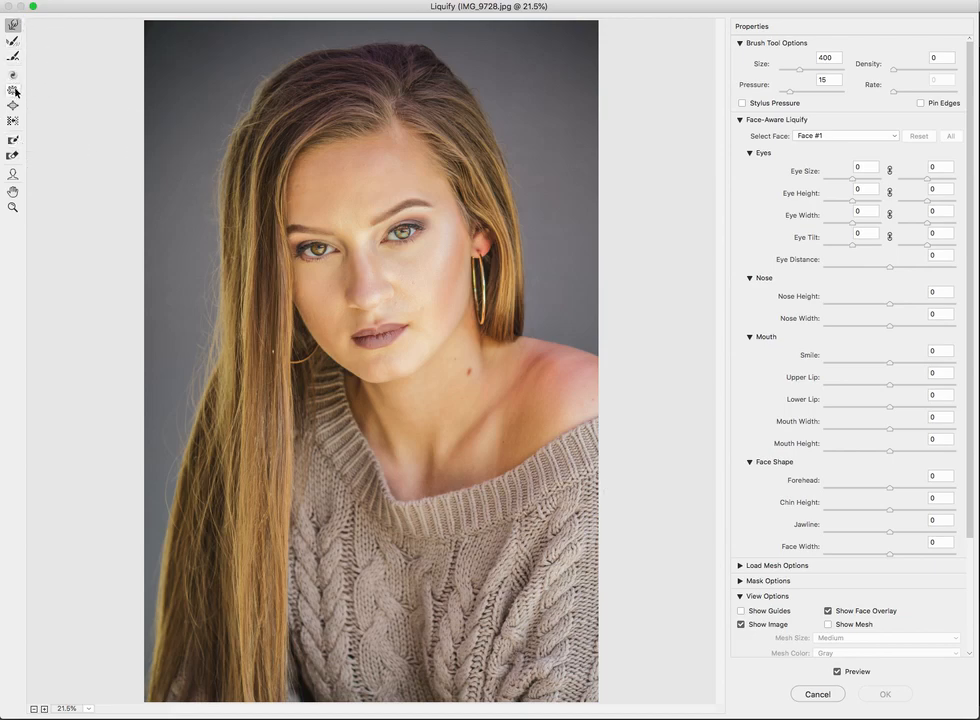
left_click(13, 120)
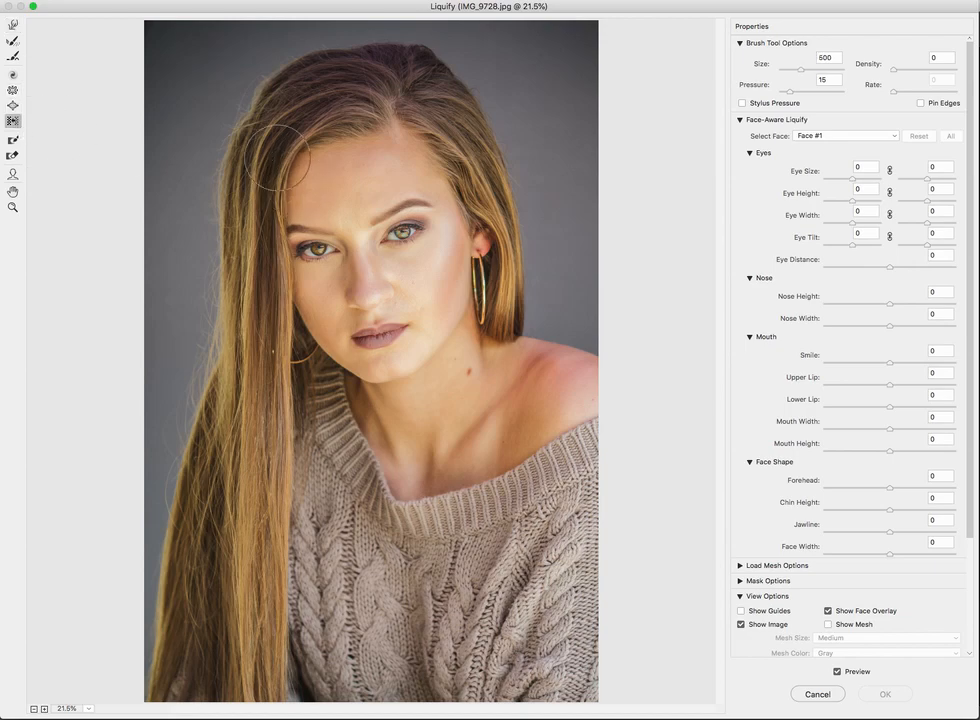
mouse_move(245, 130)
left_mouse_down()
mouse_move(236, 140)
mouse_move(249, 92)
left_mouse_up()
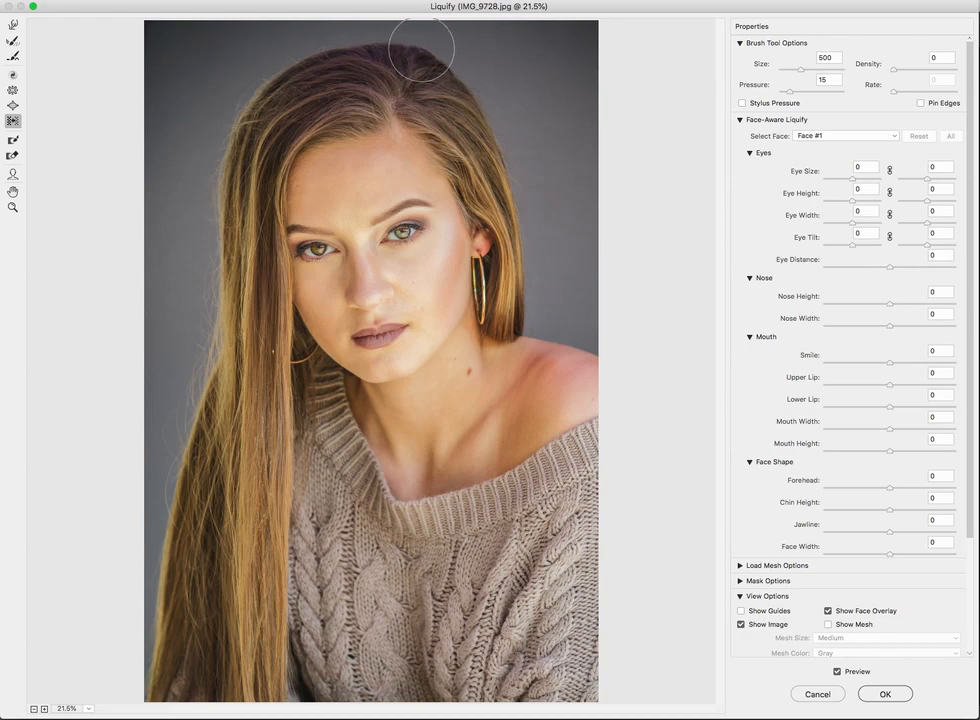
mouse_move(968, 684)
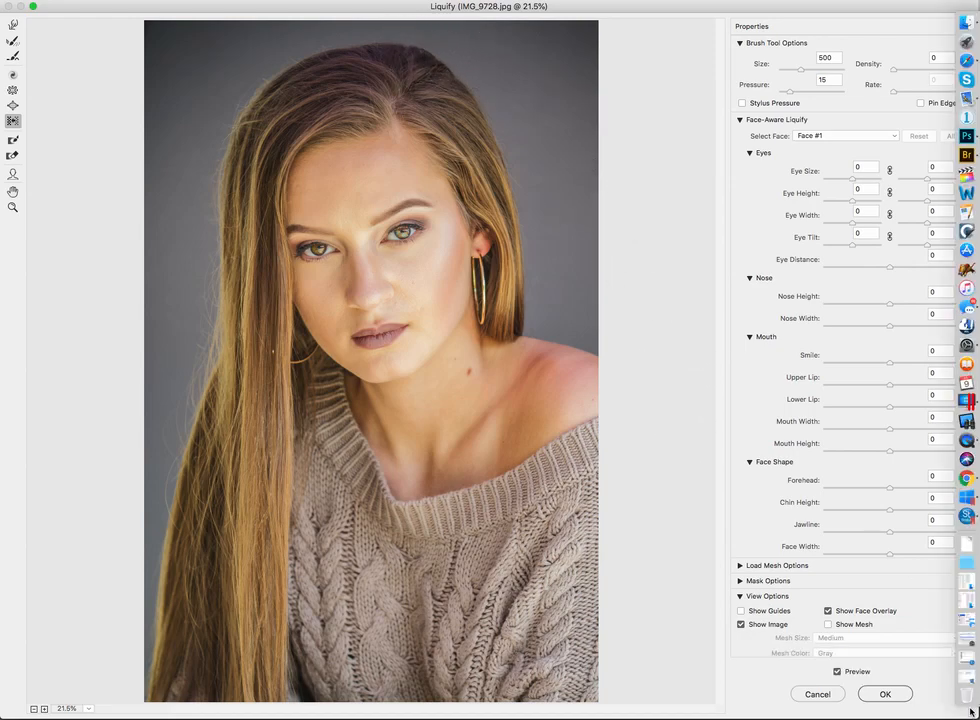
left_click(880, 693)
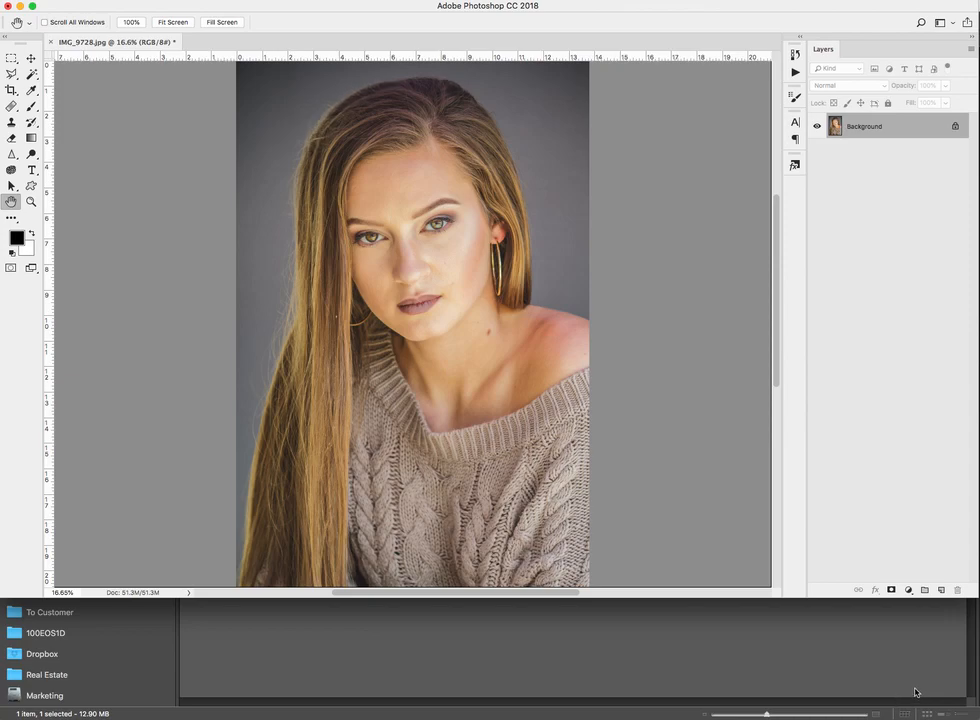
Smooth the blemishes and bumps across the forehead up to the hairline with a size 60 Healing Brush.
key("z")
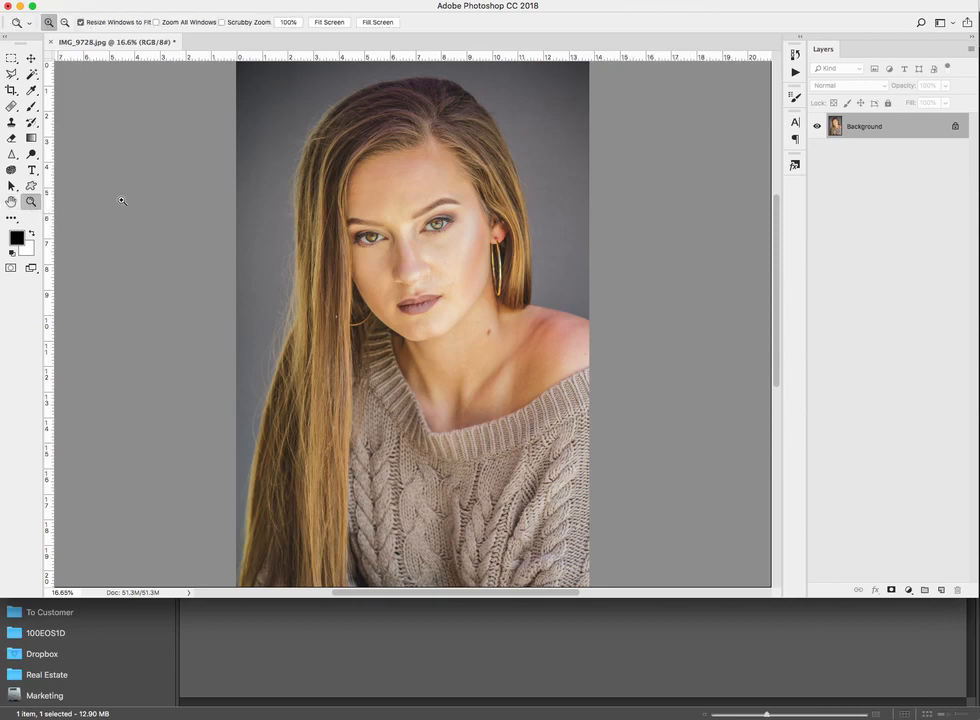
left_click_drag(297, 128, 510, 255)
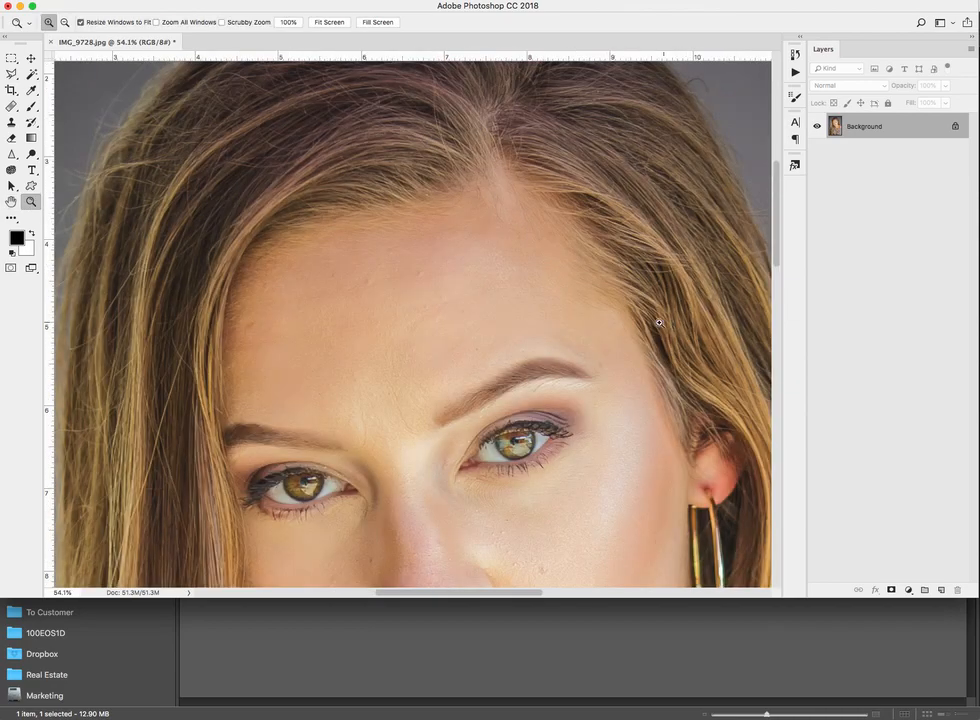
left_click(10, 106)
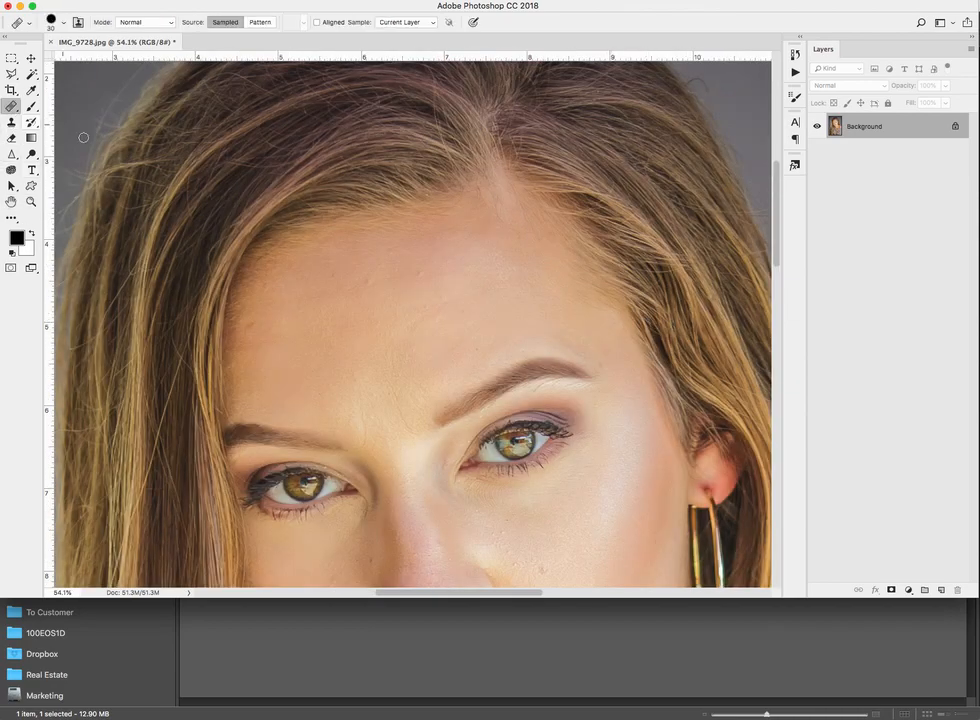
key("bracketright")
key("bracketright")
key("bracketright")
left_click(305, 364, "alt")
left_click_drag(322, 279, 402, 282)
left_click(459, 273, "alt")
left_click_drag(493, 226, 530, 240)
Heal the cheek, under-eye crease and side of the nose below the left eye in the image, sampling nearby clean skin.
scroll(590, 380, "down", 5)
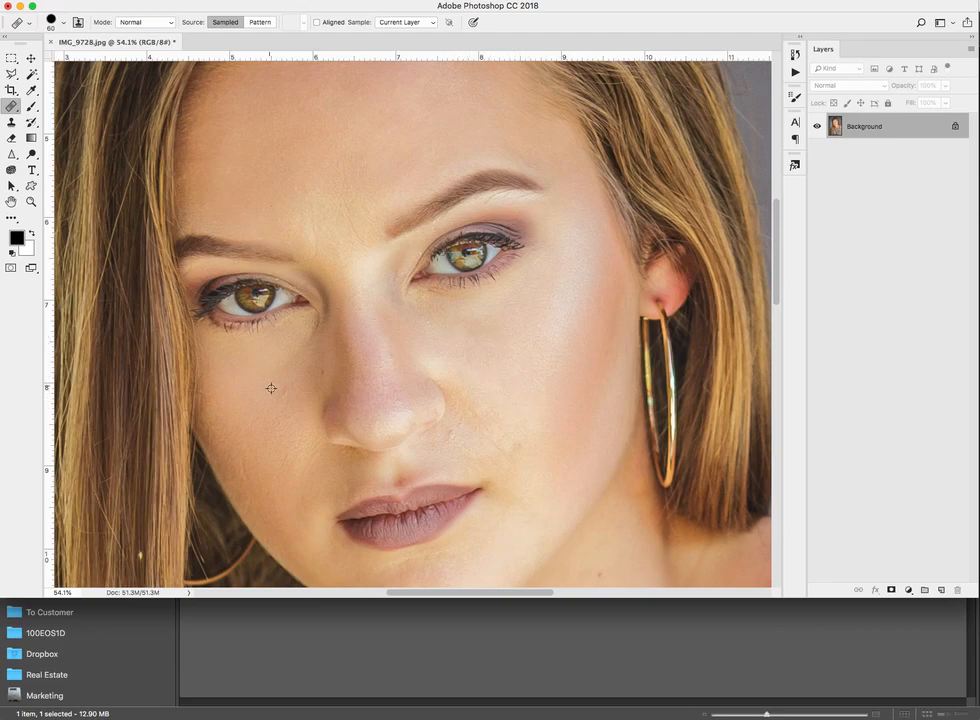
left_click(278, 427, "alt")
left_click_drag(284, 399, 273, 409)
left_click(277, 372, "alt")
left_click_drag(311, 340, 317, 333)
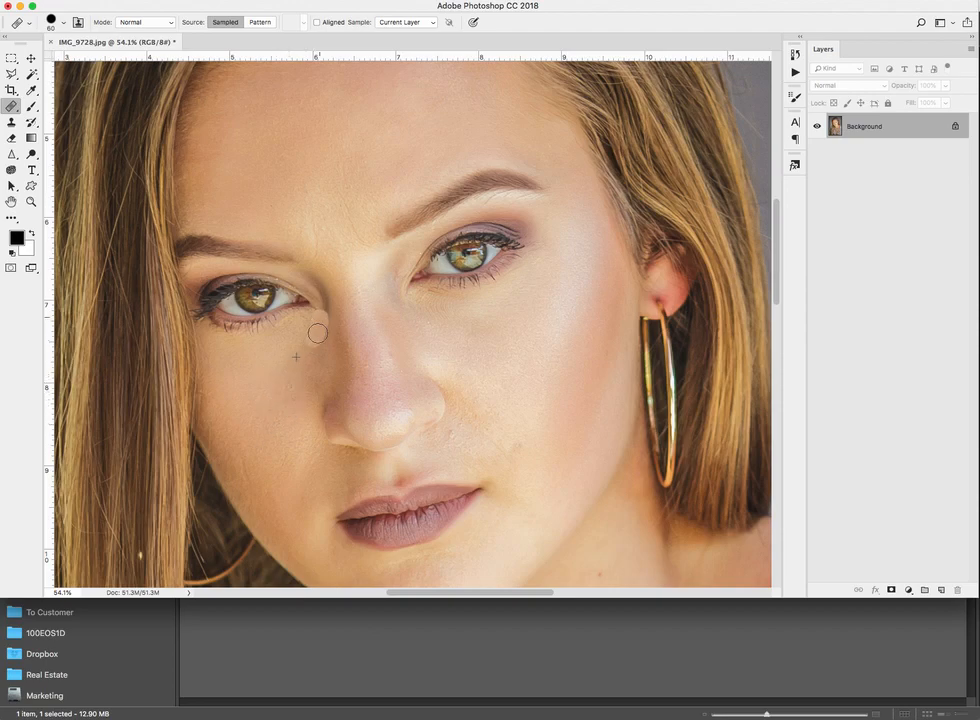
left_click(287, 411, "alt")
mouse_move(307, 378)
left_mouse_down()
mouse_move(306, 391)
mouse_move(306, 357)
mouse_move(298, 382)
left_mouse_up()
Heal the creases and stray hairs between the eyebrows using clean skin sampled from the face and forehead.
left_click(276, 398, "alt")
left_click_drag(318, 244, 314, 183)
left_click(339, 162, "alt")
left_click_drag(356, 238, 334, 187)
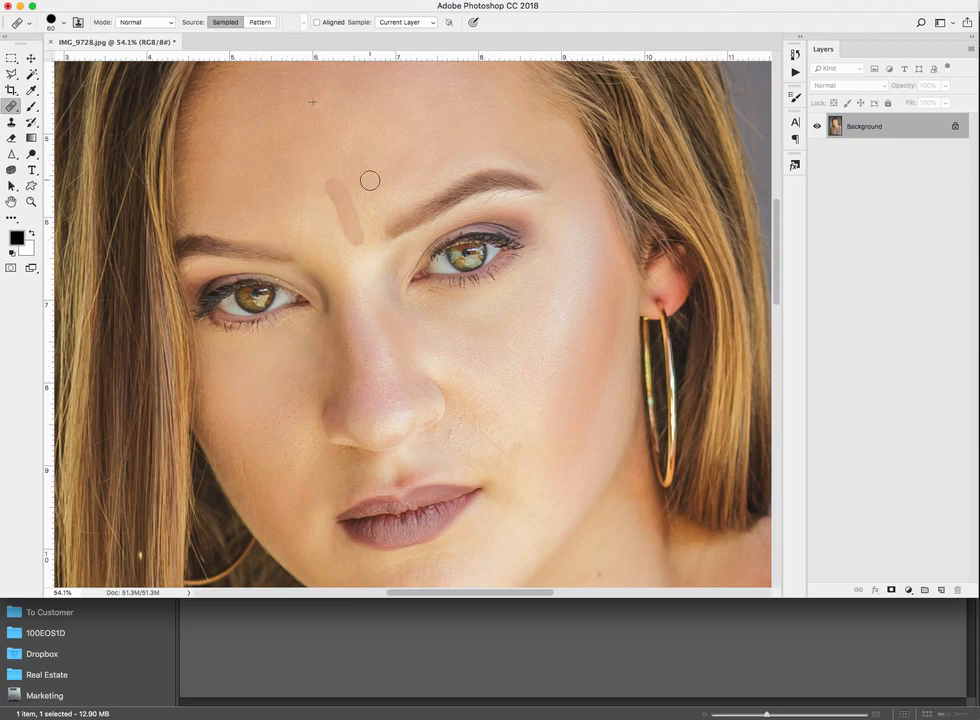
Heal the blemishes on the cheek between the side of the nose and the corner of the mouth.
left_click(453, 434)
left_click_drag(465, 425, 507, 450)
left_click(508, 422, "alt")
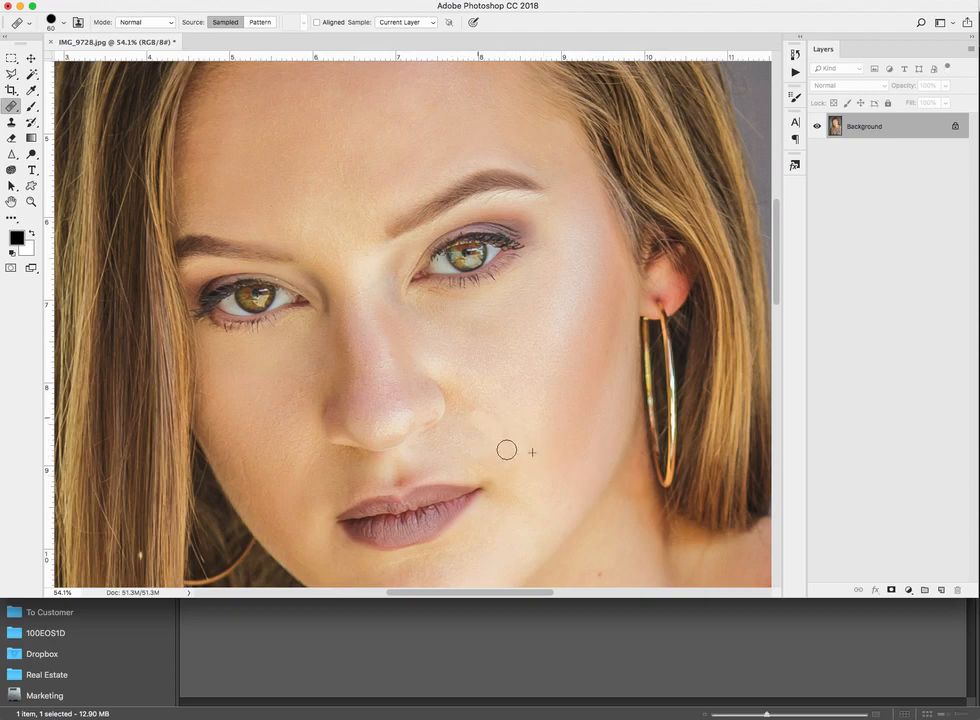
left_click(260, 445, "alt")
Remove the mole and the small spot from the neck with sampled skin, and smooth the neck below the chin.
scroll(507, 486, "down", 5)
scroll(507, 486, "right", 2)
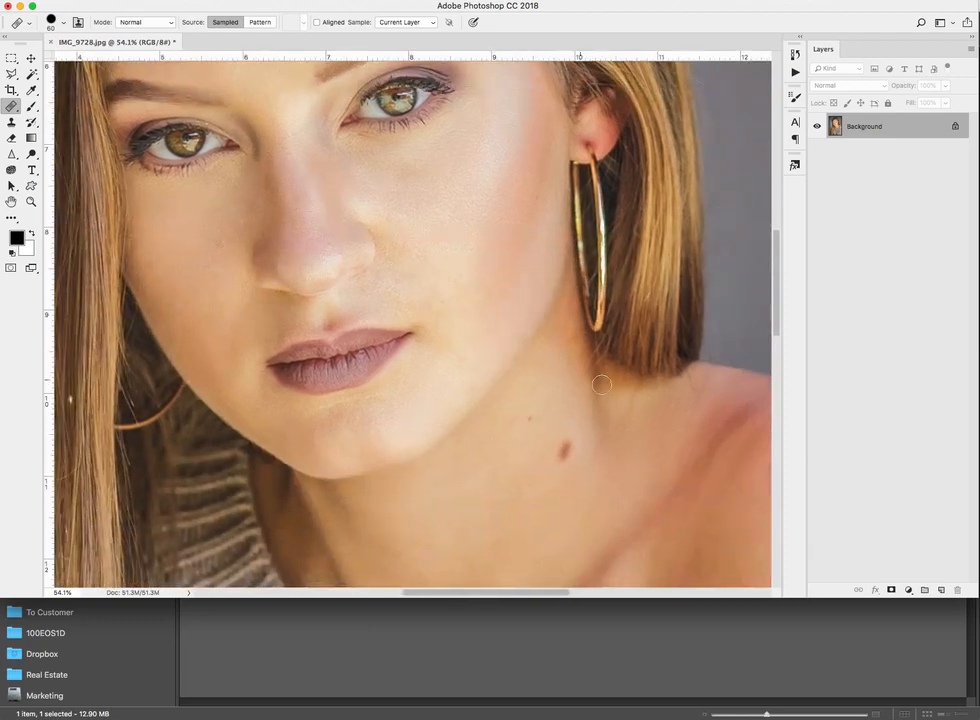
left_click(527, 451, "alt")
left_click(531, 421)
left_click(557, 482, "alt")
left_click(567, 444)
left_click(530, 462, "alt")
left_click(564, 458)
left_click(567, 448)
left_click(594, 495, "alt")
scroll(532, 513, "down", 5)
left_click_drag(383, 448, 453, 462)
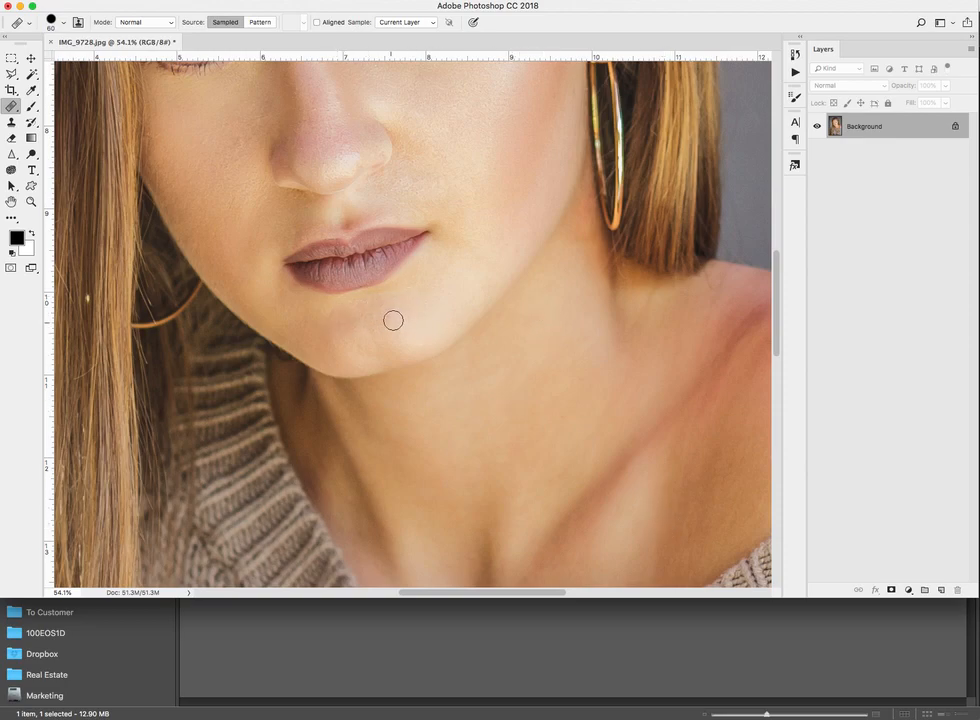
Heal the uneven skin on the upper chest just above the sweater neckline, sampling nearby skin.
scroll(462, 298, "up", 5)
scroll(462, 298, "left", 3)
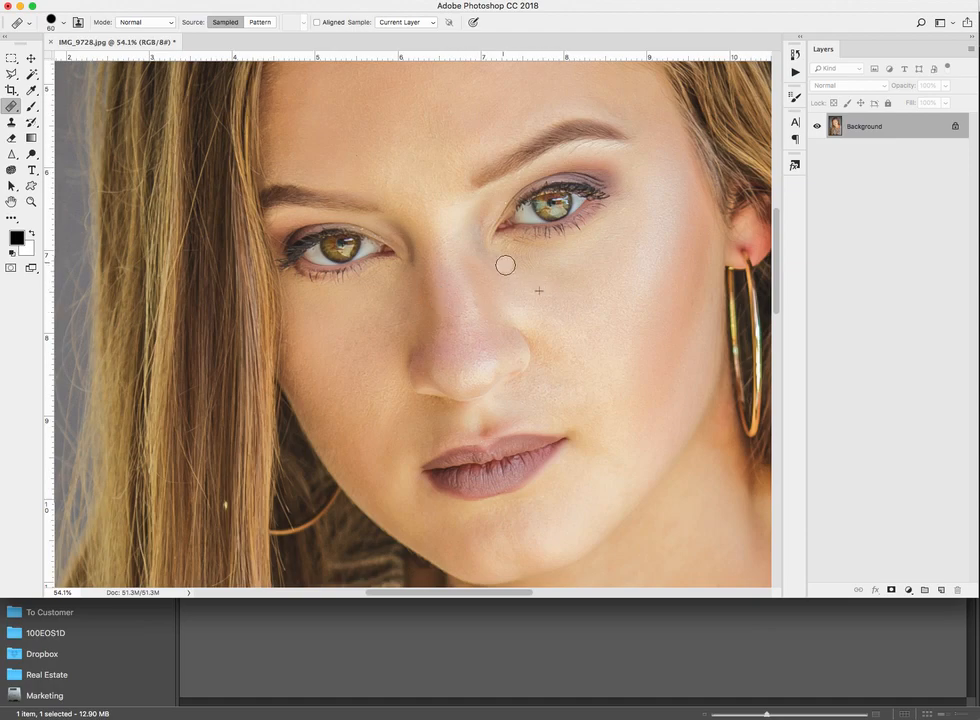
scroll(556, 324, "down", 10)
scroll(556, 324, "right", 5)
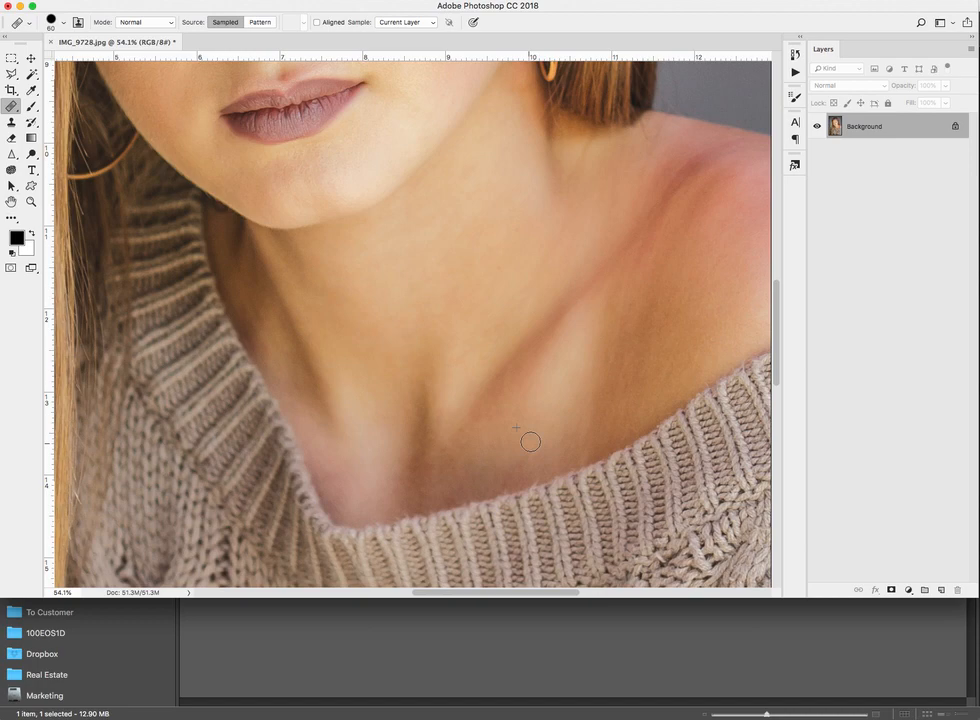
left_click(492, 449, "alt")
mouse_move(444, 463)
left_mouse_down()
mouse_move(475, 469)
mouse_move(438, 487)
left_mouse_up()
left_click(521, 446, "alt")
left_click_drag(498, 477, 505, 475)
Soften the shadowed hollow between the collarbone and the bare shoulder with the Healing Brush.
scroll(518, 392, "up", 5)
scroll(518, 392, "right", 5)
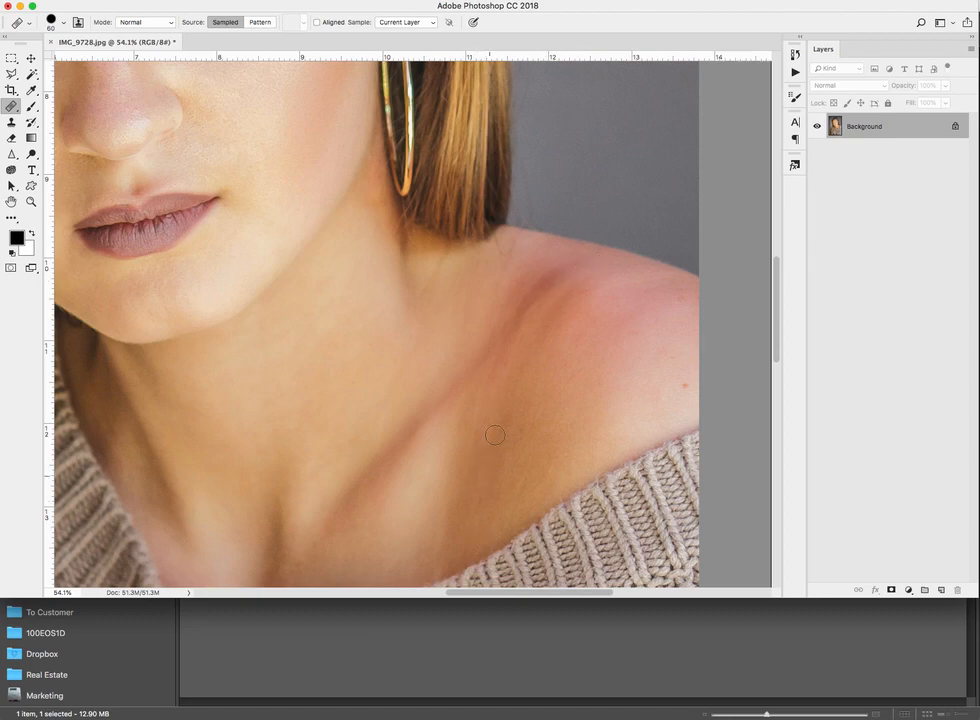
mouse_move(561, 328)
left_mouse_down()
mouse_move(556, 311)
mouse_move(541, 353)
left_mouse_up()
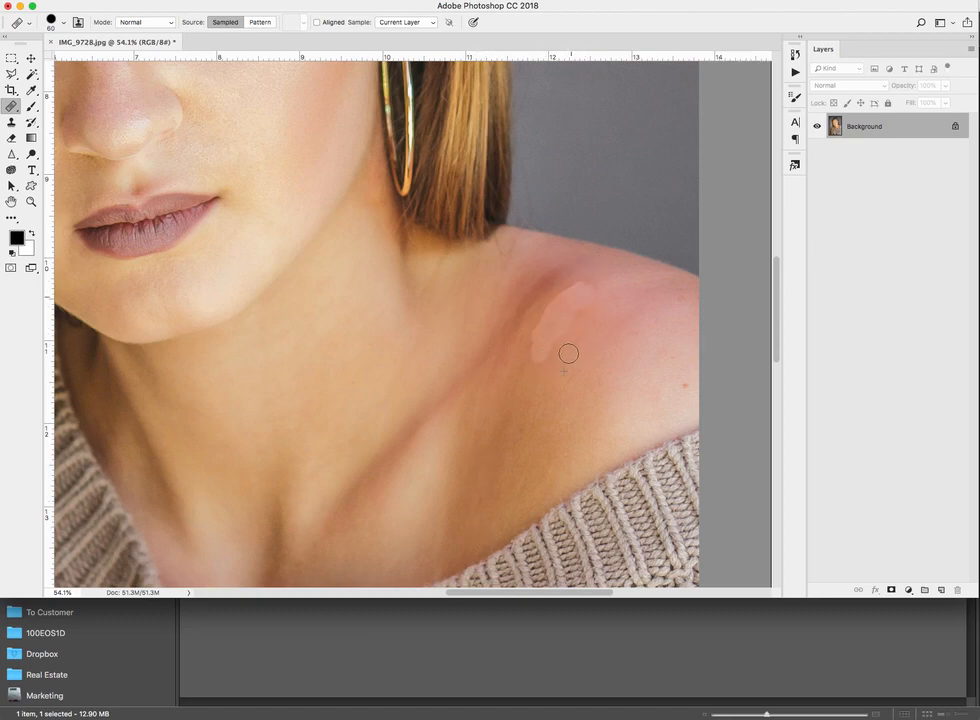
left_click(595, 306, "alt")
mouse_move(552, 289)
left_mouse_down()
mouse_move(588, 261)
mouse_move(523, 326)
mouse_move(514, 323)
mouse_move(554, 308)
mouse_move(484, 409)
left_mouse_up()
left_click(566, 371, "alt")
left_click(544, 388, "alt")
mouse_move(484, 459)
left_mouse_down()
mouse_move(503, 429)
mouse_move(525, 455)
mouse_move(518, 460)
left_mouse_up()
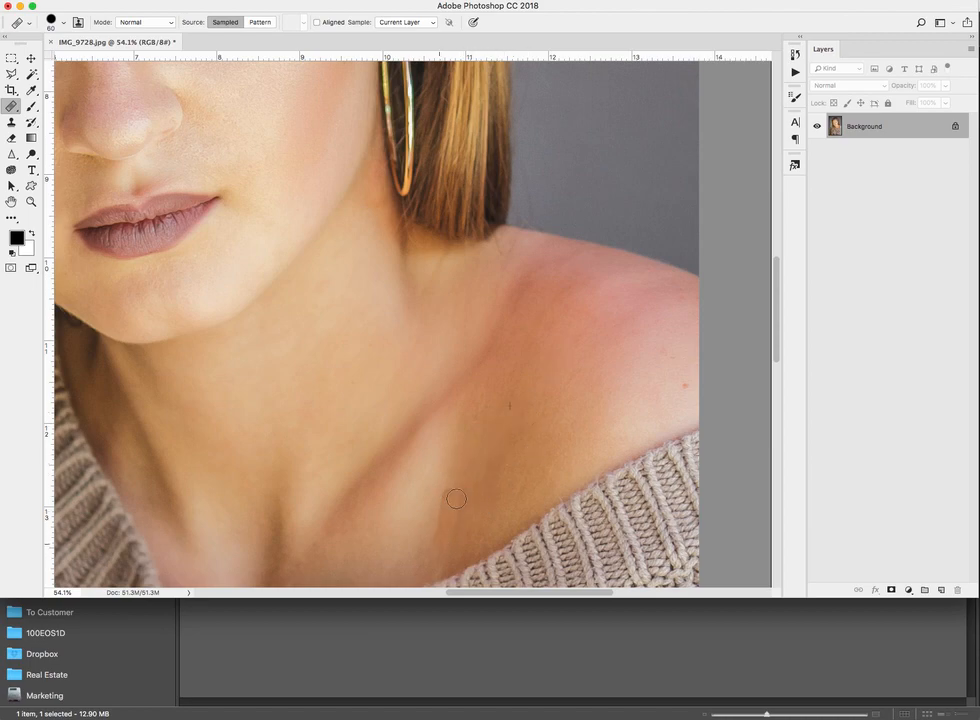
Remove the red spot on the shoulder and even out the shoulder skin and the crease beside the neck.
left_click(685, 386)
left_click(589, 382, "alt")
mouse_move(588, 317)
left_mouse_down()
mouse_move(564, 296)
mouse_move(552, 361)
left_mouse_up()
mouse_move(616, 311)
left_mouse_down()
mouse_move(640, 285)
mouse_move(668, 302)
left_mouse_up()
left_click(447, 328, "alt")
mouse_move(493, 310)
left_mouse_down()
mouse_move(503, 279)
mouse_move(574, 290)
mouse_move(554, 292)
mouse_move(518, 246)
left_mouse_up()
left_click(582, 290, "alt")
Smooth the collarbone shadow, the skin below the hair ends and the inner shoulder with sampled skin.
left_click(364, 376, "alt")
left_click_drag(402, 391, 360, 429)
left_click(416, 335, "alt")
mouse_move(440, 271)
left_mouse_down()
mouse_move(440, 263)
mouse_move(428, 297)
left_mouse_up()
left_click(520, 380, "alt")
left_click_drag(486, 361, 530, 274)
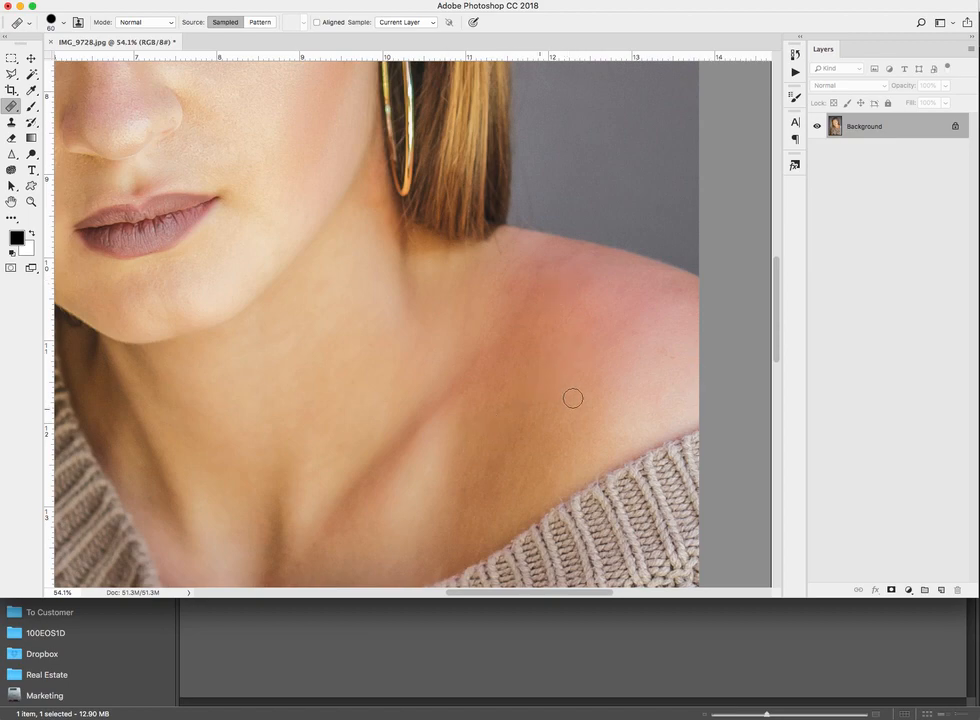
scroll(584, 341, "down", 5)
scroll(592, 311, "left", 2)
mouse_move(592, 311)
left_mouse_down()
mouse_move(571, 389)
mouse_move(436, 418)
left_mouse_up()
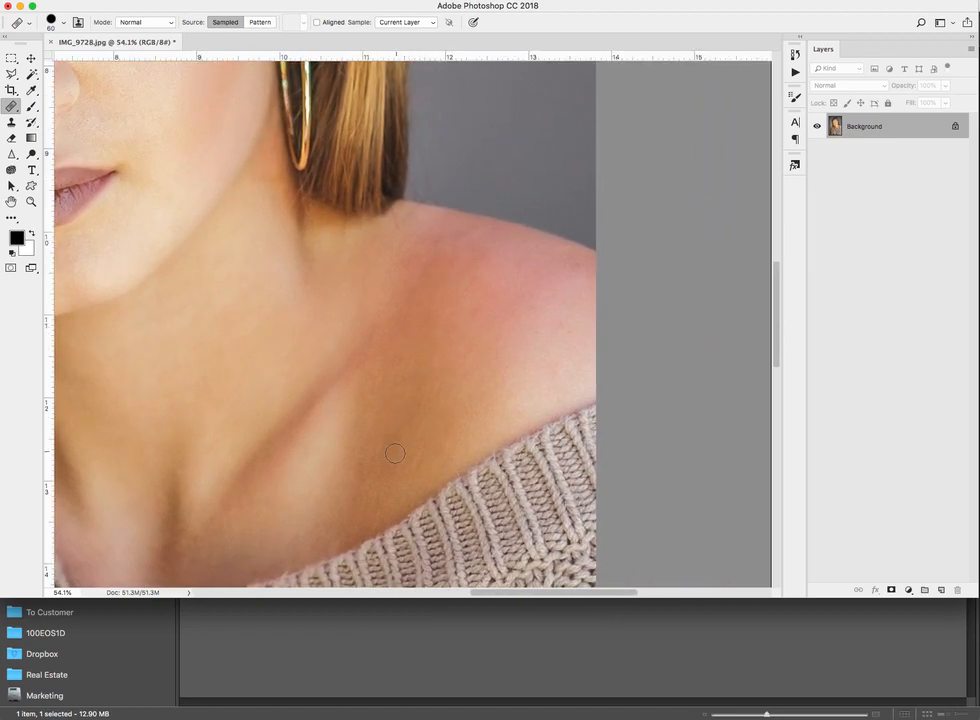
Set up the Brush tool in Color mode with 30% opacity.
left_click(31, 105)
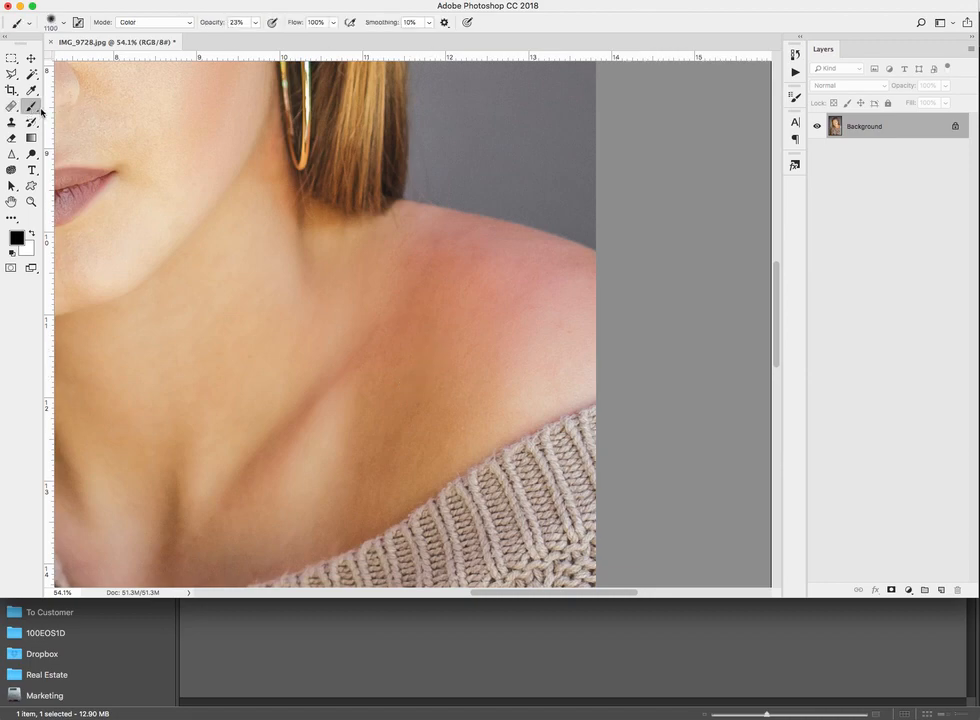
left_click(131, 25)
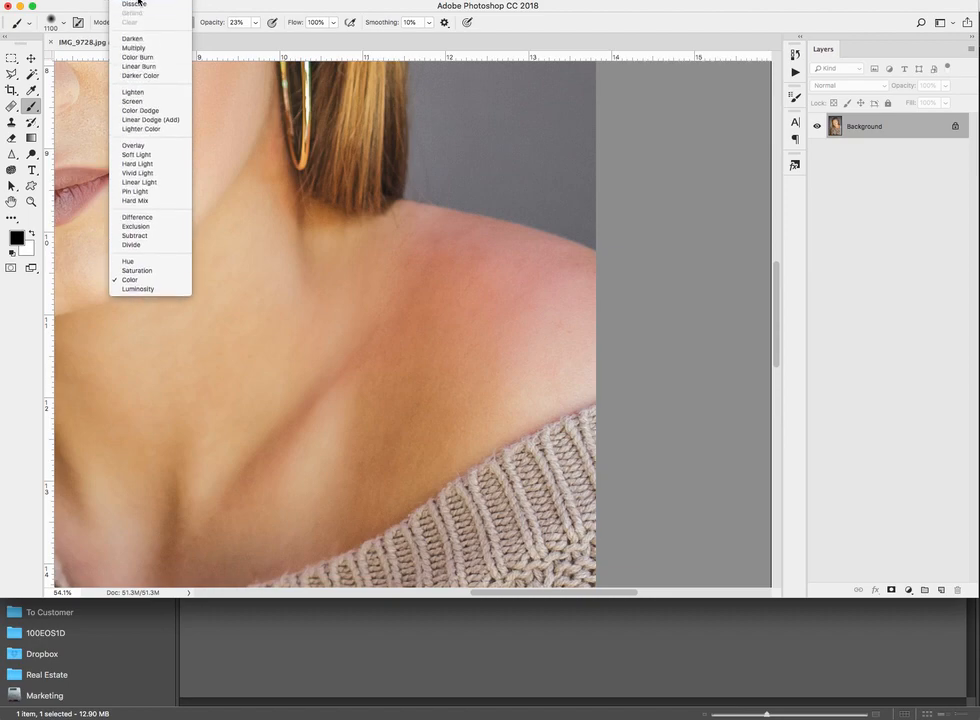
left_click(128, 280)
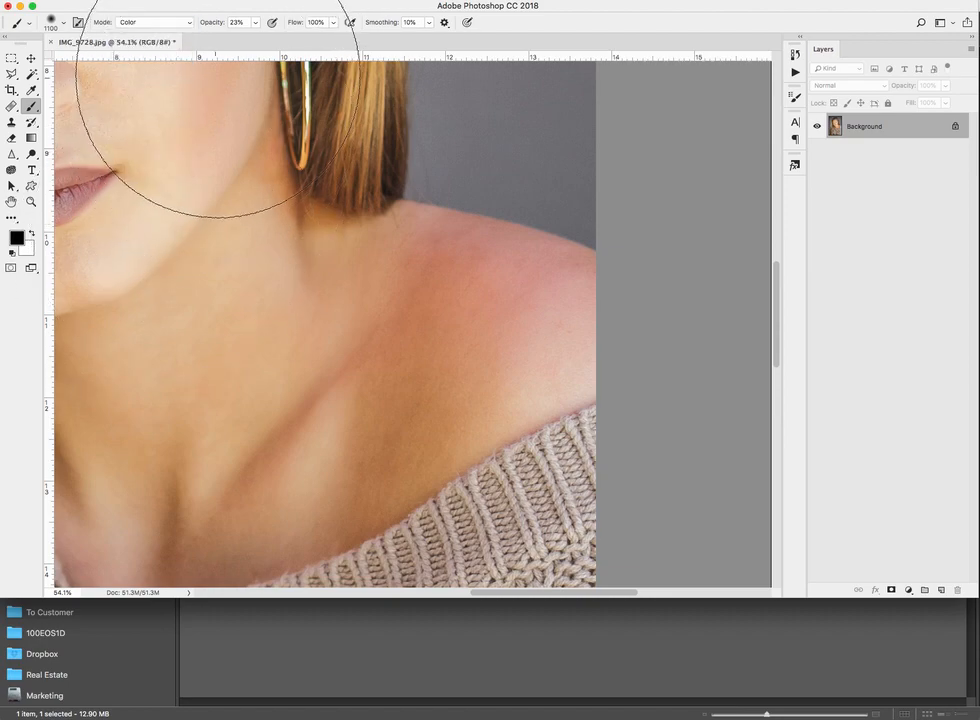
left_click(237, 21)
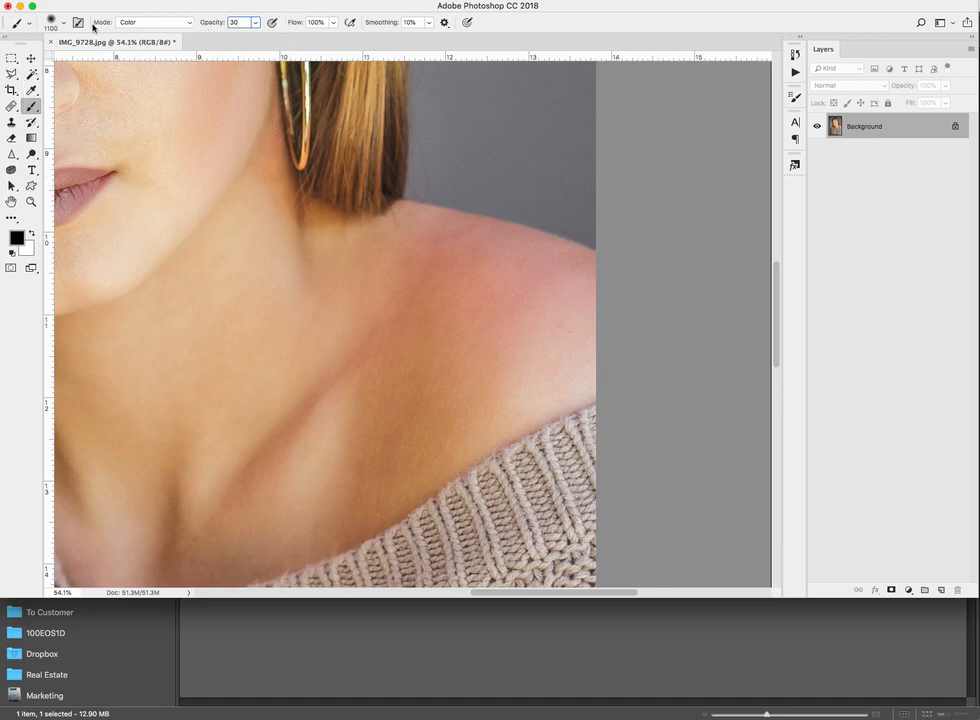
key("Tab")
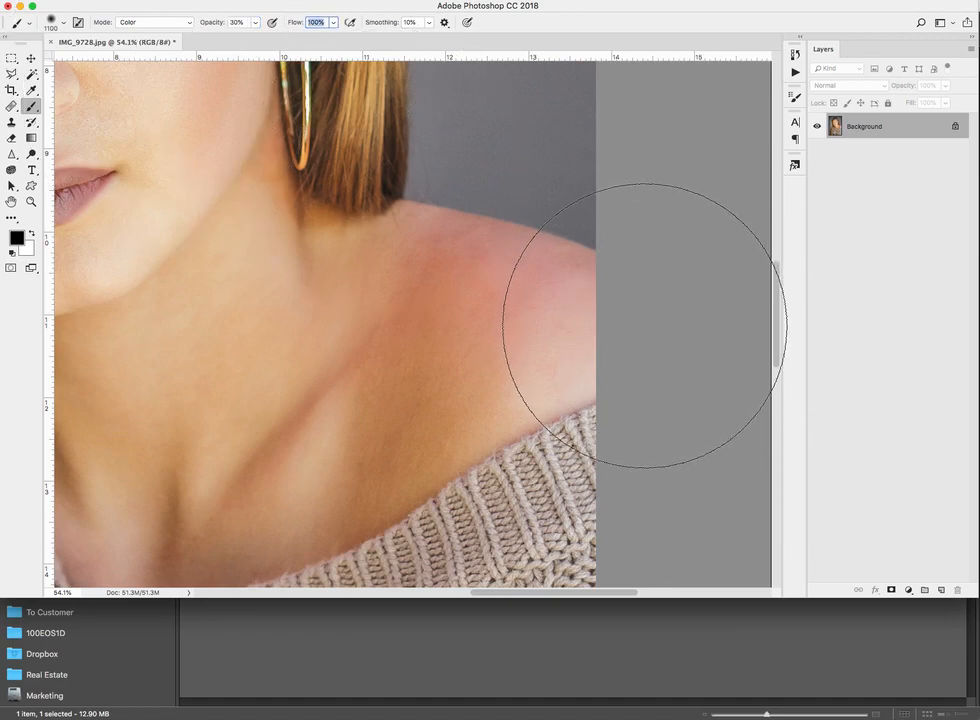
Reduce the soft round brush to a size of 250 px.
left_click(64, 25)
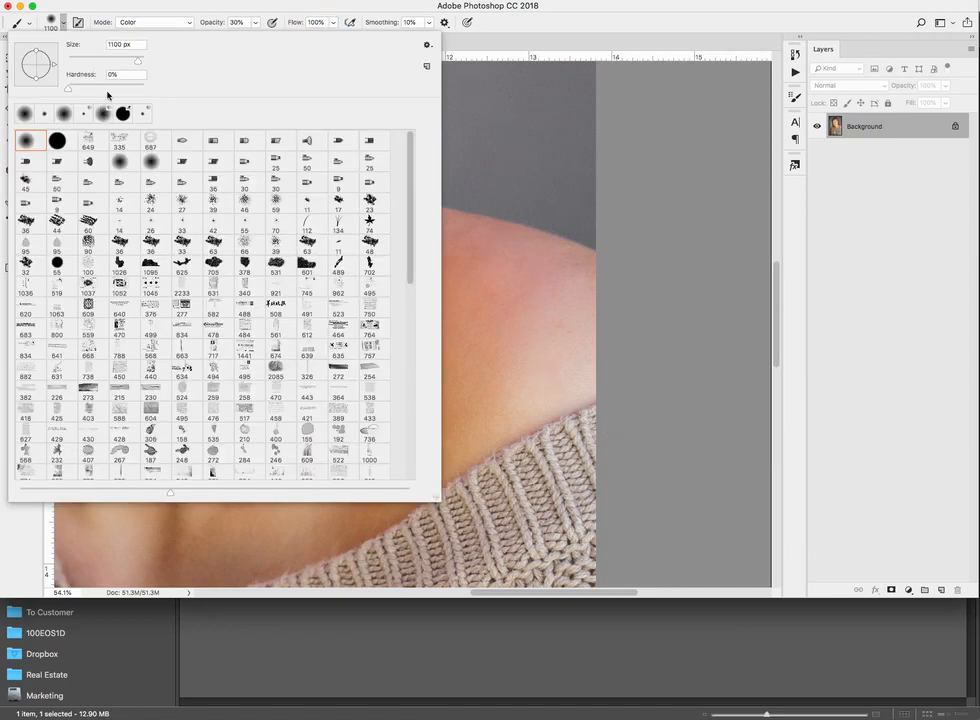
left_click_drag(135, 63, 83, 60)
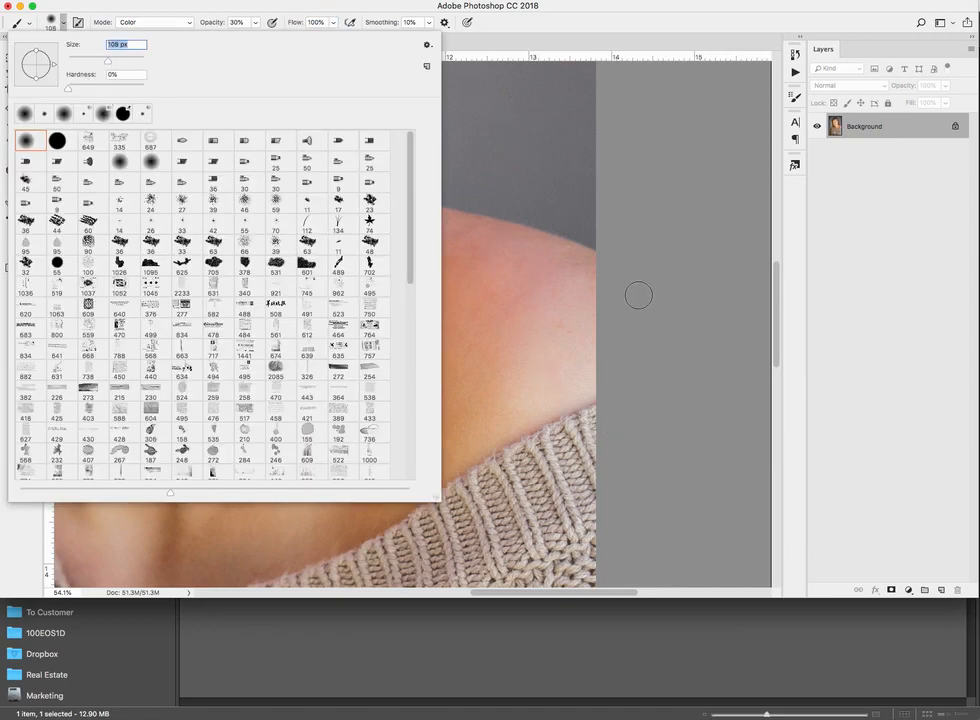
left_click(640, 292)
key("bracketright")
key("bracketright")
key("bracketright")
key("bracketright")
key("bracketright")
key("bracketright")
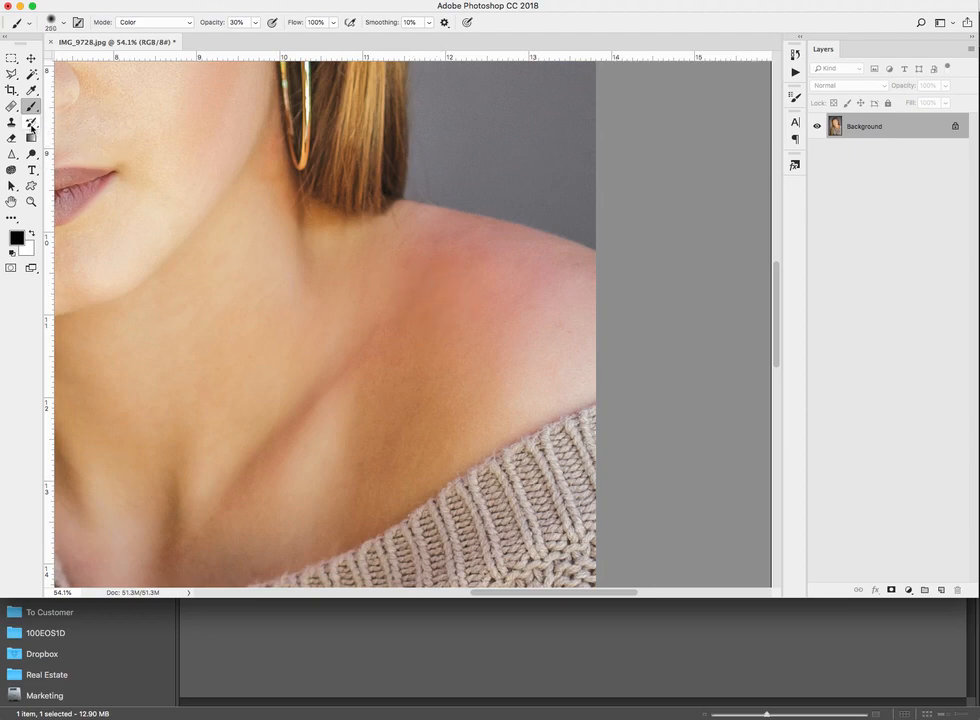
key("bracketright")
Paint the neck and the reddened shoulder with a skin tone sampled from the neck, and view the whole portrait.
left_click(262, 275, "alt")
left_click_drag(221, 254, 271, 273)
mouse_move(481, 289)
left_mouse_down()
mouse_move(435, 270)
mouse_move(387, 266)
mouse_move(474, 268)
mouse_move(424, 253)
mouse_move(469, 255)
mouse_move(531, 273)
mouse_move(475, 268)
mouse_move(409, 296)
mouse_move(439, 317)
mouse_move(340, 350)
mouse_move(436, 353)
mouse_move(412, 392)
mouse_move(372, 432)
mouse_move(388, 378)
mouse_move(270, 436)
mouse_move(237, 476)
mouse_move(425, 309)
mouse_move(499, 299)
mouse_move(486, 280)
mouse_move(434, 265)
mouse_move(470, 259)
mouse_move(456, 257)
mouse_move(542, 297)
mouse_move(542, 283)
mouse_move(427, 261)
mouse_move(395, 335)
mouse_move(364, 481)
mouse_move(524, 340)
mouse_move(540, 299)
mouse_move(527, 276)
mouse_move(431, 252)
left_mouse_up()
double_click(11, 201)
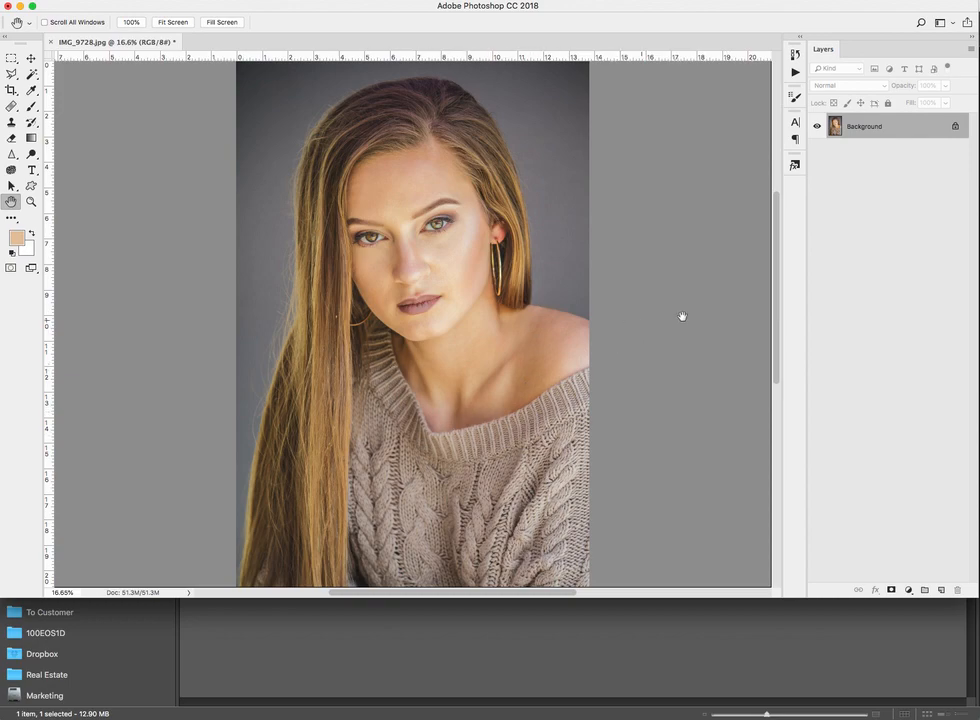
Examine the pupils and the reflections in both eyes in close-up.
mouse_move(966, 383)
left_click(31, 201)
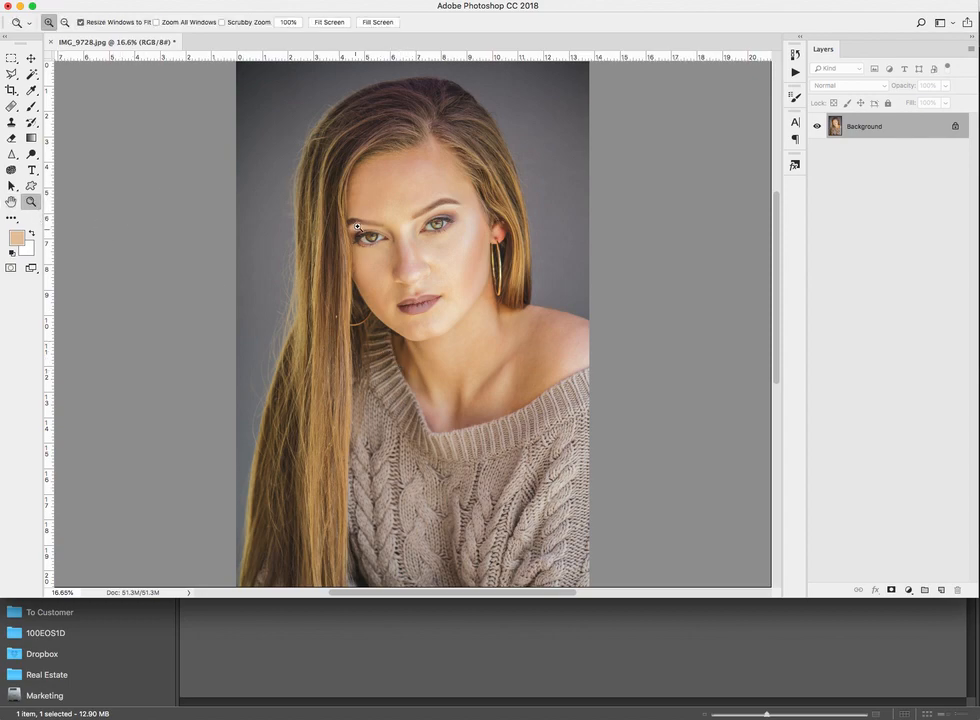
left_click_drag(336, 190, 515, 289)
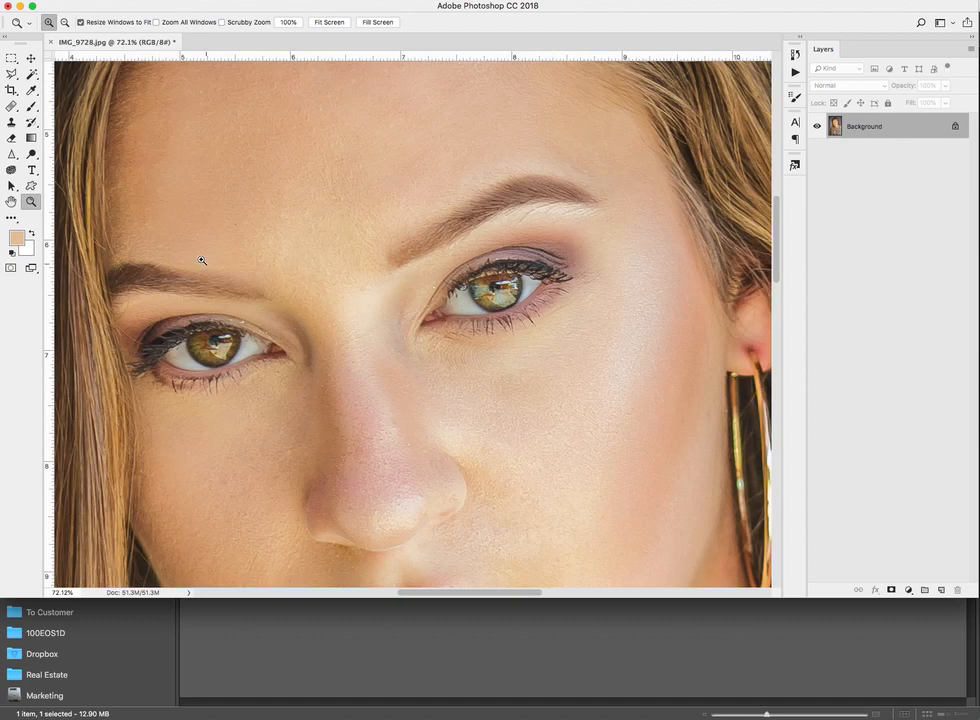
left_click_drag(118, 221, 645, 443)
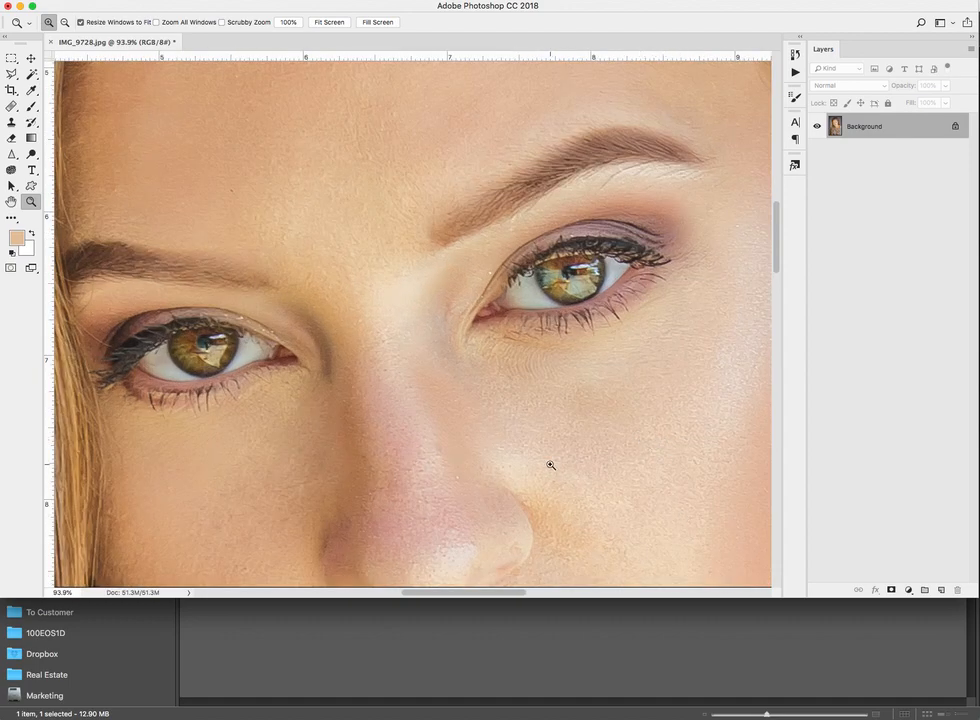
left_click_drag(531, 453, 614, 415)
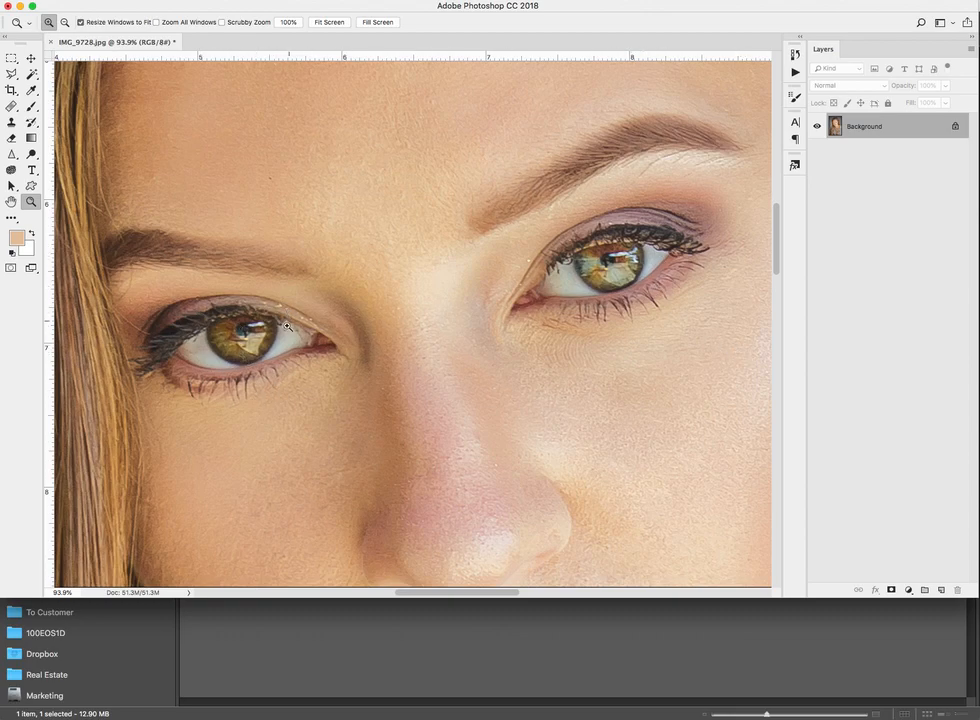
left_click_drag(204, 300, 329, 378)
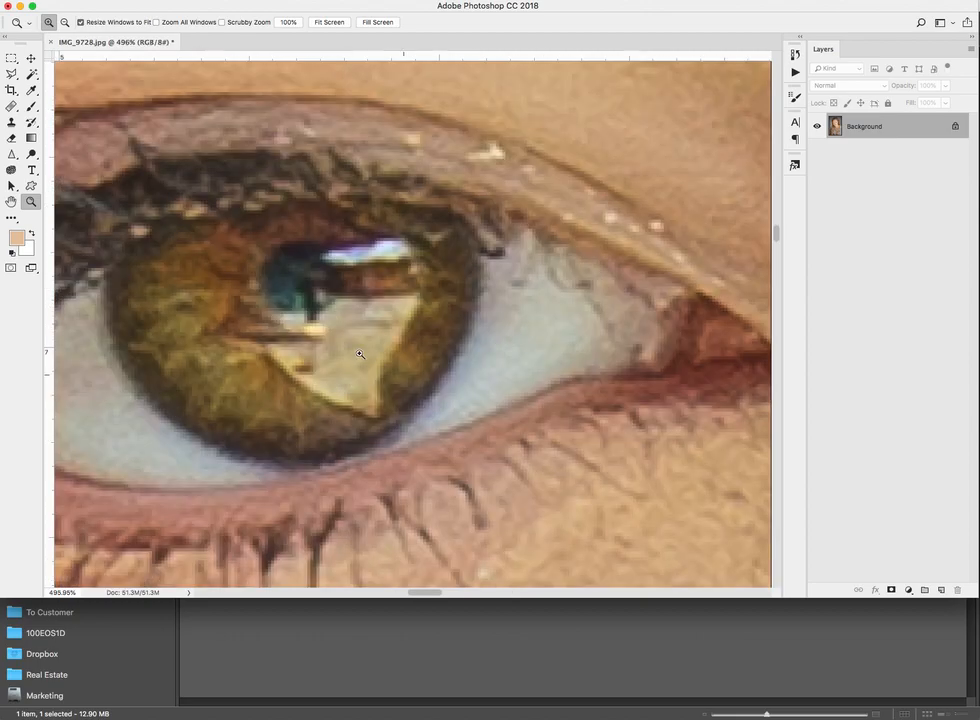
left_click(520, 343, "alt")
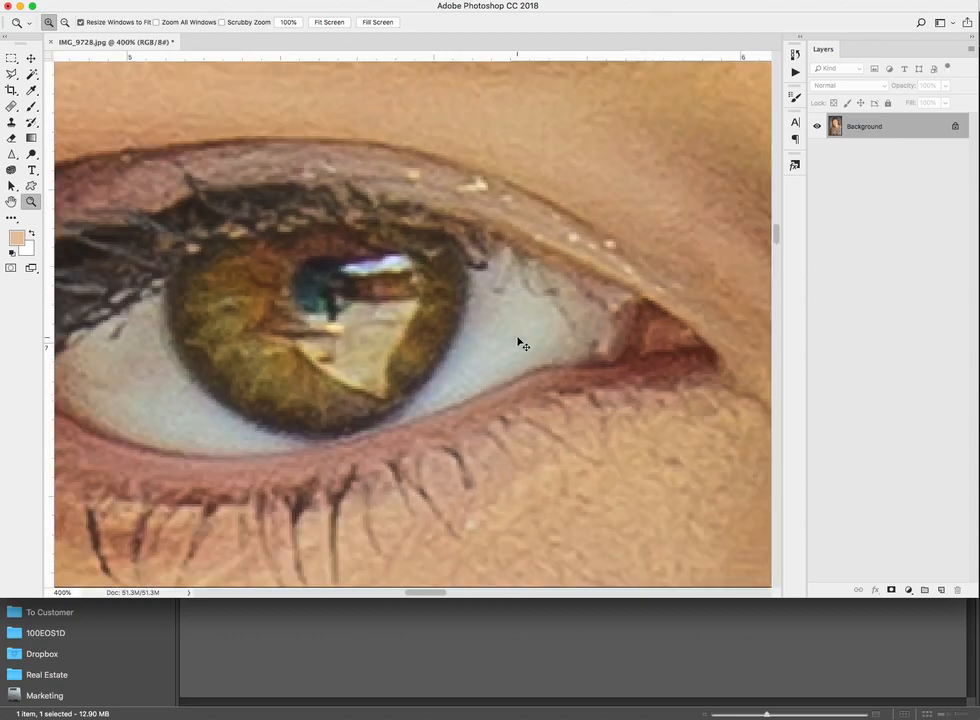
left_click(520, 341, "alt")
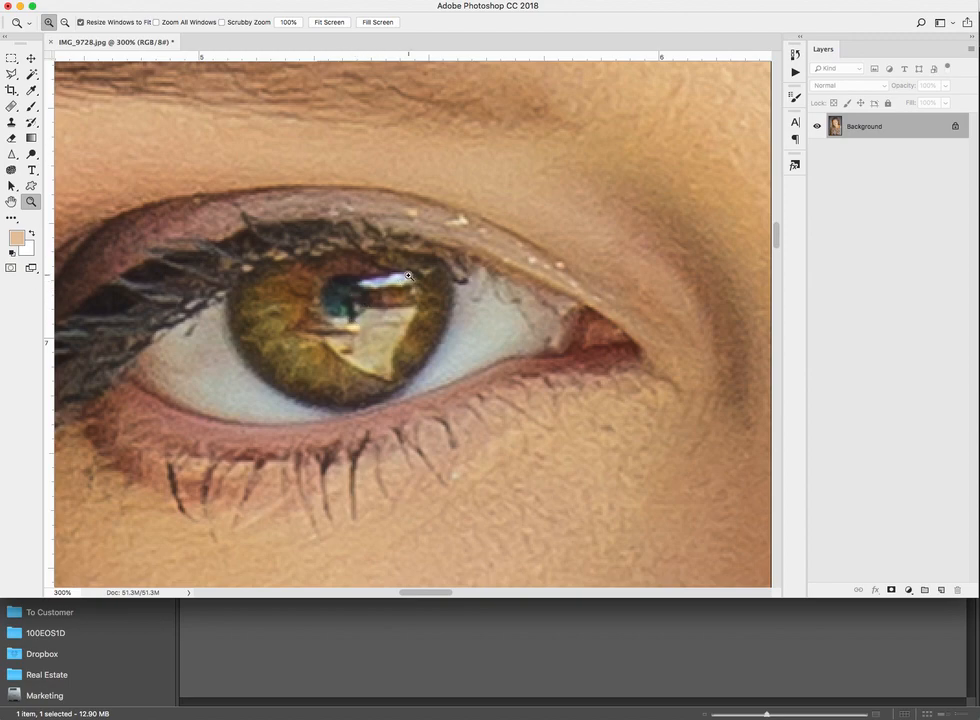
left_click_drag(530, 426, 55, 435)
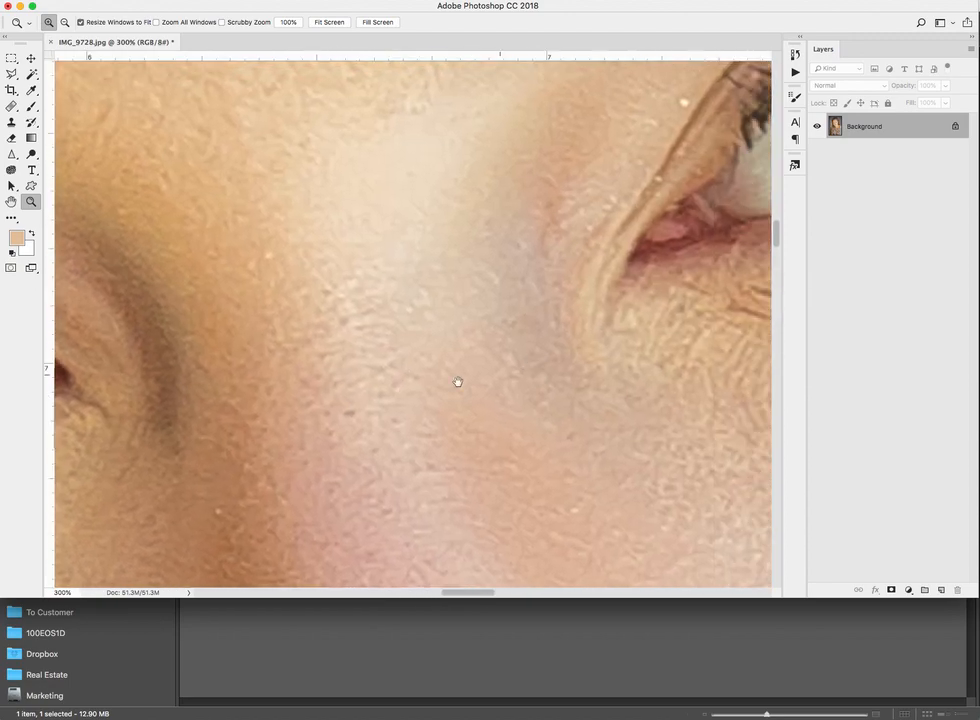
left_click_drag(457, 383, 72, 525)
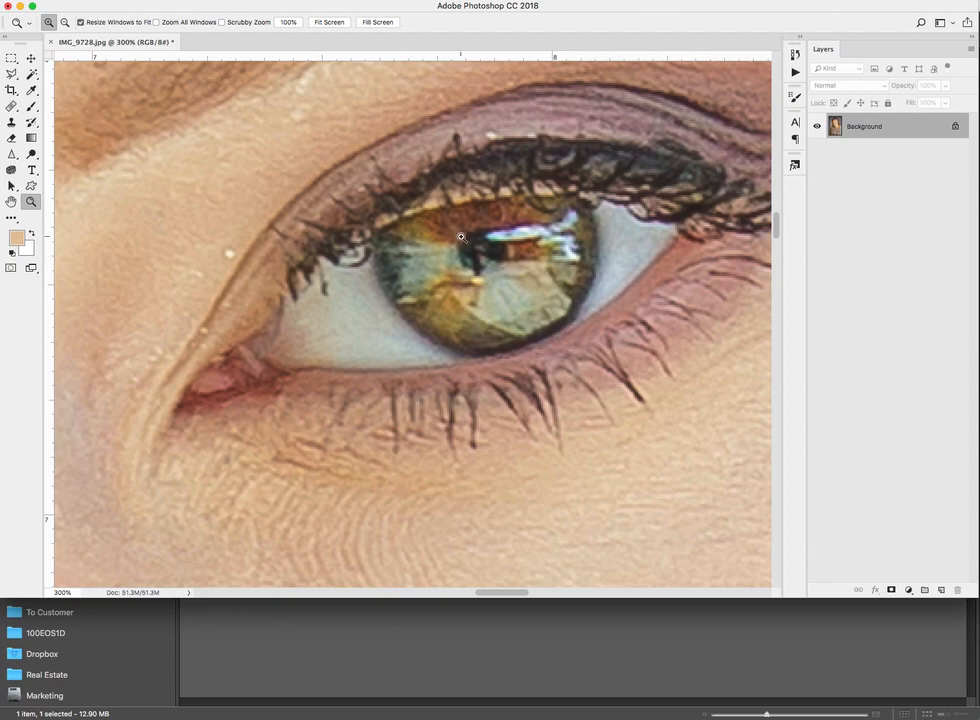
Reset the foreground colour to black and set the Brush to Normal mode at 100% opacity.
key("super+1")
left_click_drag(472, 433, 585, 435)
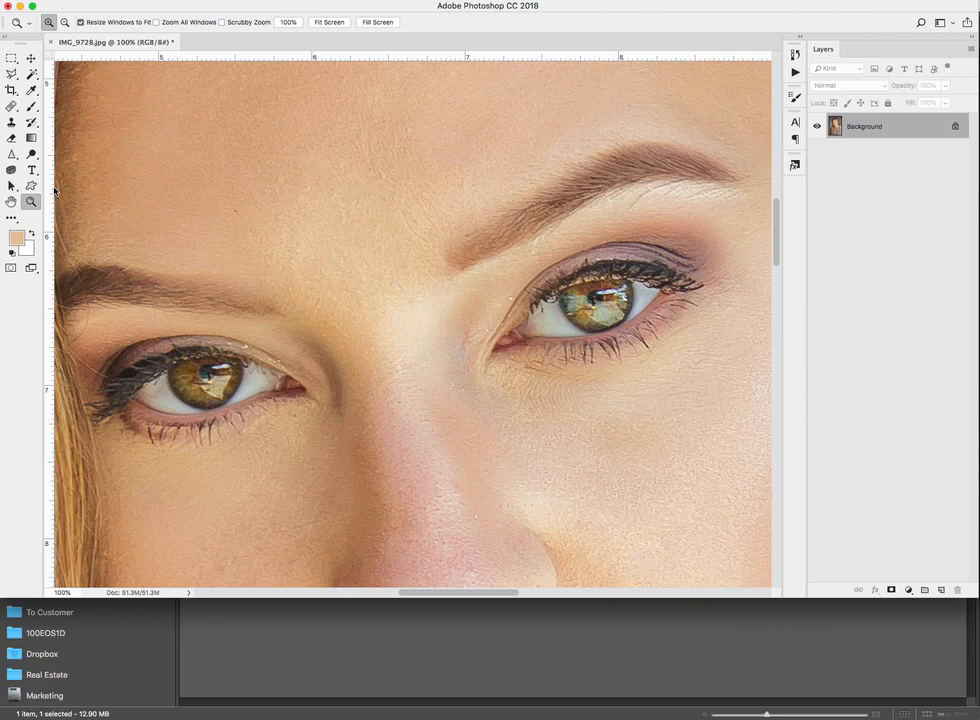
left_click(12, 253)
left_click(31, 106)
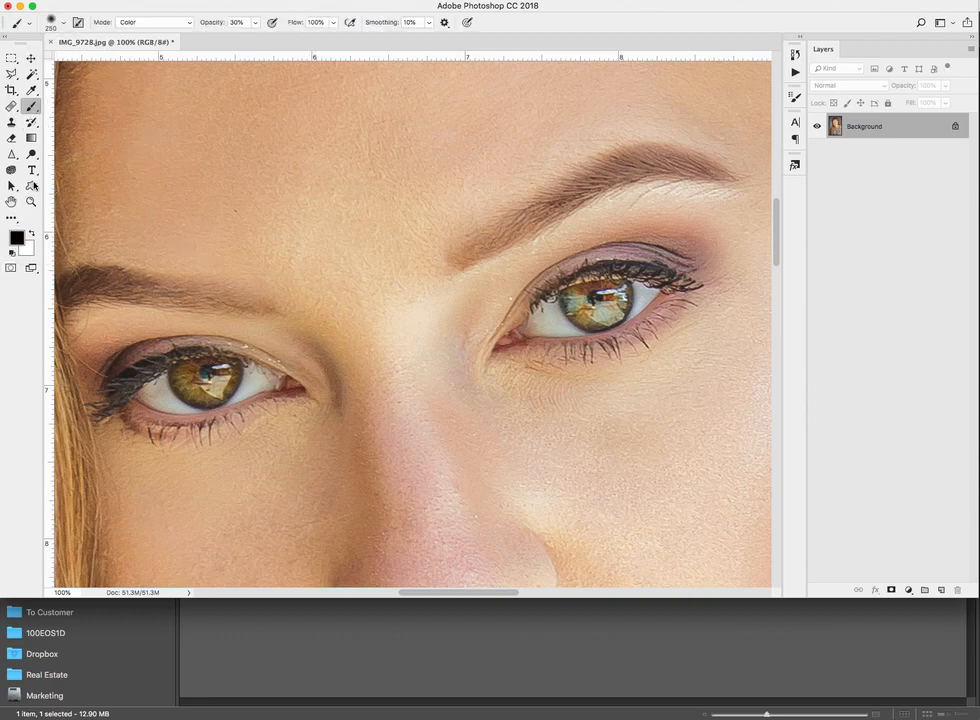
left_click(152, 22)
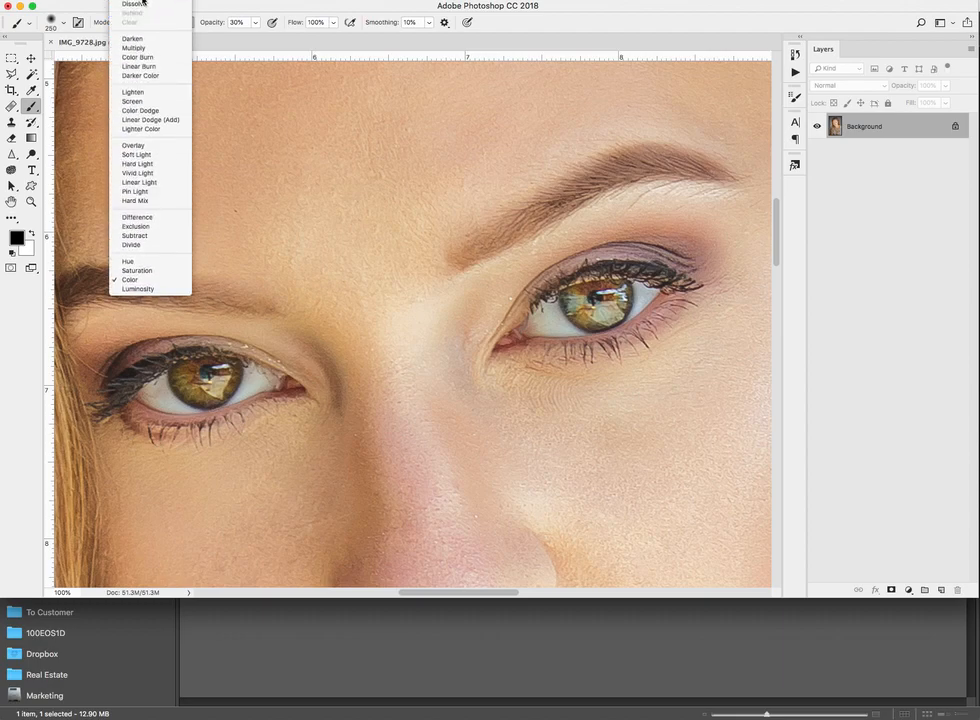
left_click(135, 3)
left_click_drag(198, 22, 278, 26)
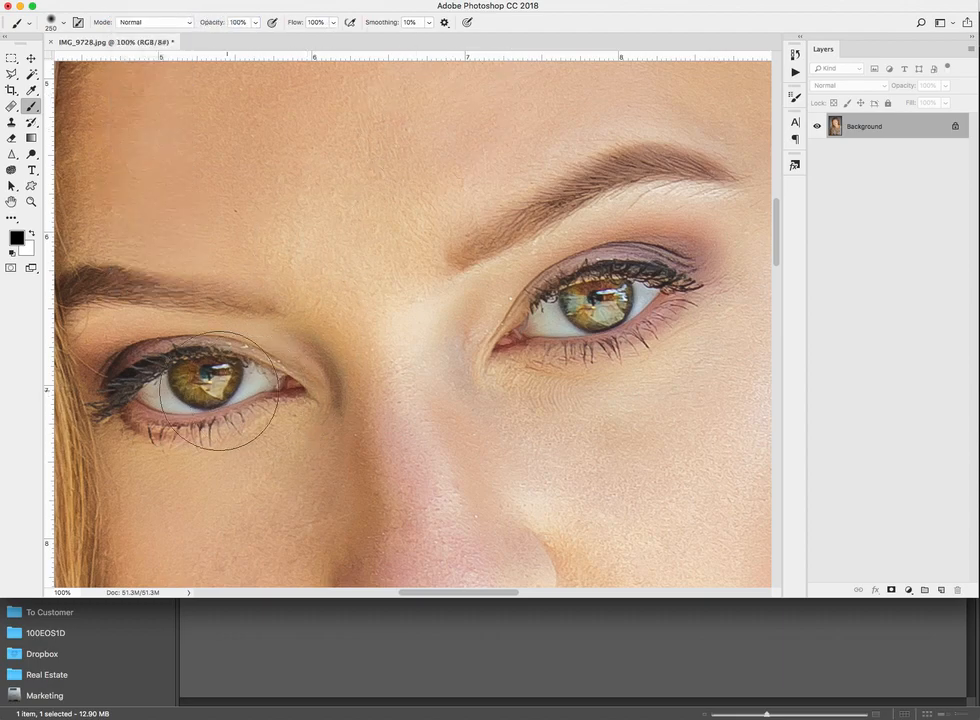
Paint solid black pupils in both eyes with a soft 45 px brush.
key("bracketleft")
key("bracketleft")
key("bracketleft")
key("bracketleft")
key("bracketleft")
key("bracketleft")
key("bracketleft")
key("bracketleft")
key("bracketleft")
key("bracketleft")
key("bracketleft")
left_click(205, 371)
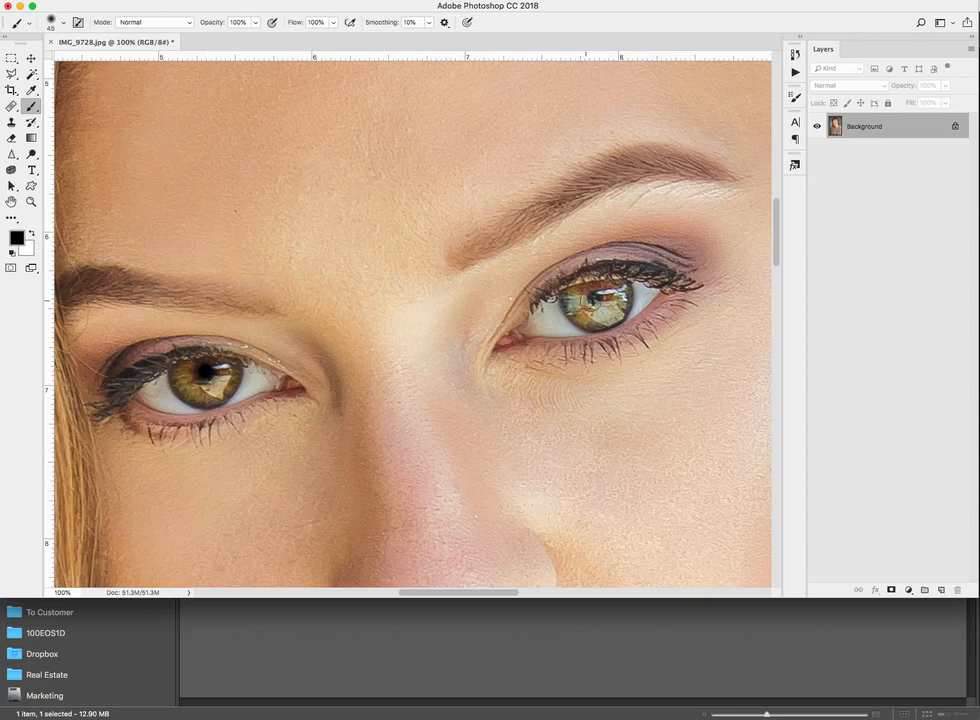
left_click(595, 297)
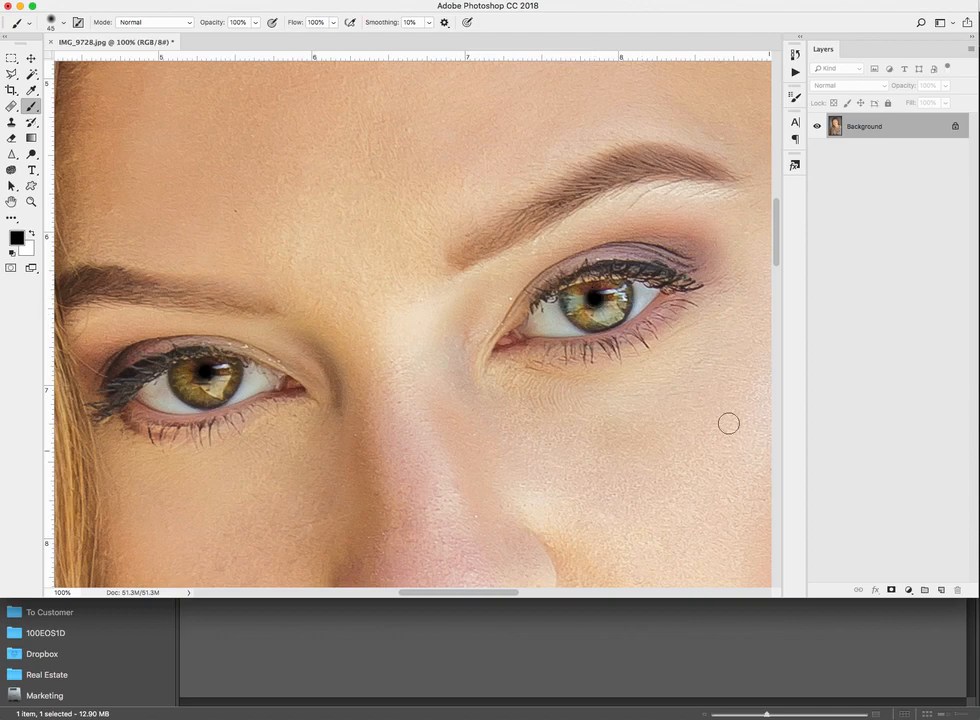
left_click(205, 374)
Brighten the iris colour in the eyes with the Dodge tool, using a 35 px brush, Midtones range and 100% exposure.
left_click(33, 155)
left_click(68, 156)
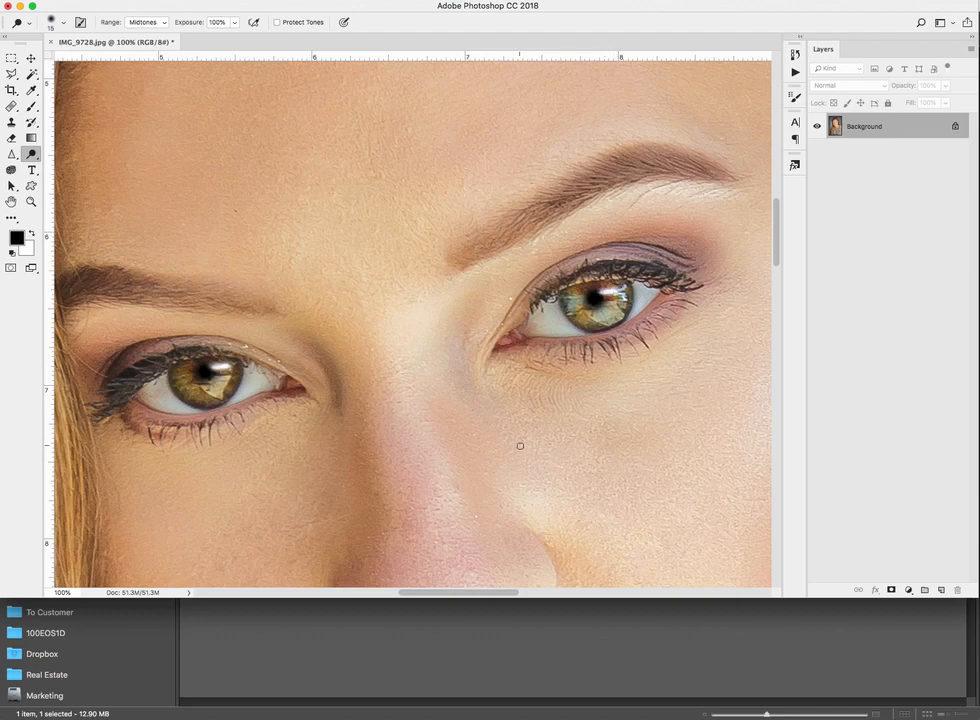
key("bracketright")
key("bracketright")
left_click_drag(184, 383, 198, 391)
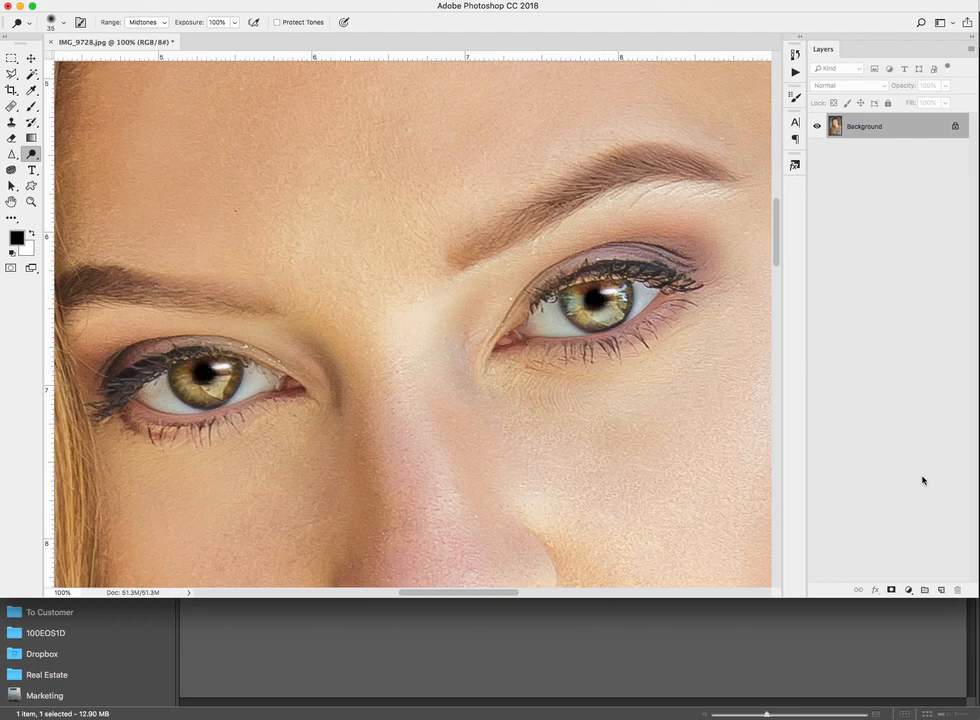
Darken the portrait's outer edges and the lower hair with a 2200 px Burn tool set to Midtones and 18% exposure.
key("super+minus")
key("super+minus")
key("super+minus")
key("super+minus")
key("super+minus")
key("super+minus")
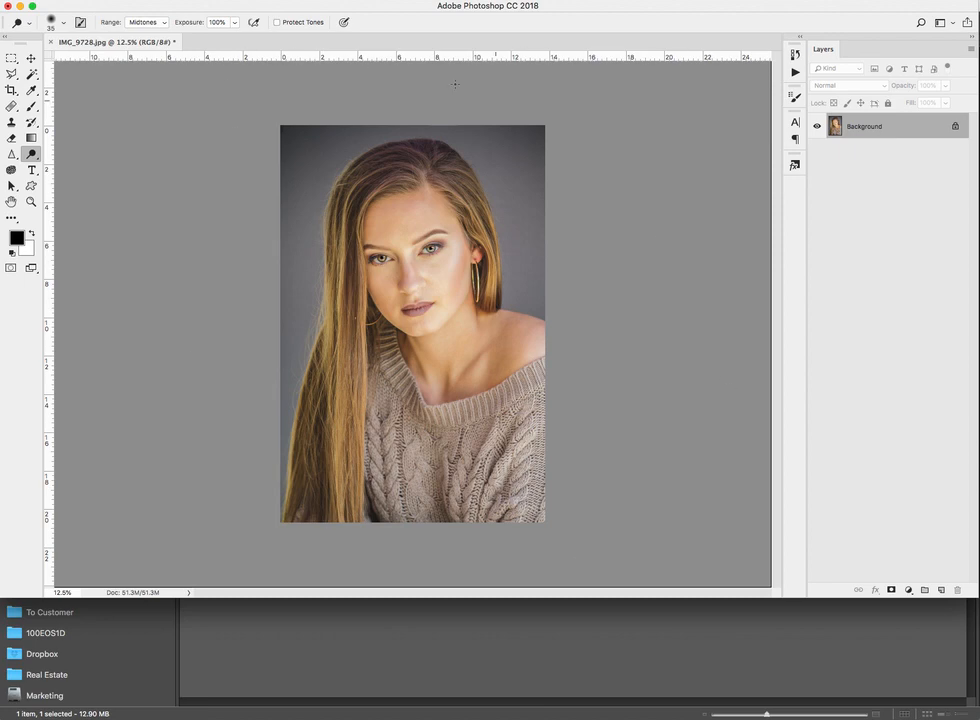
key("super+minus")
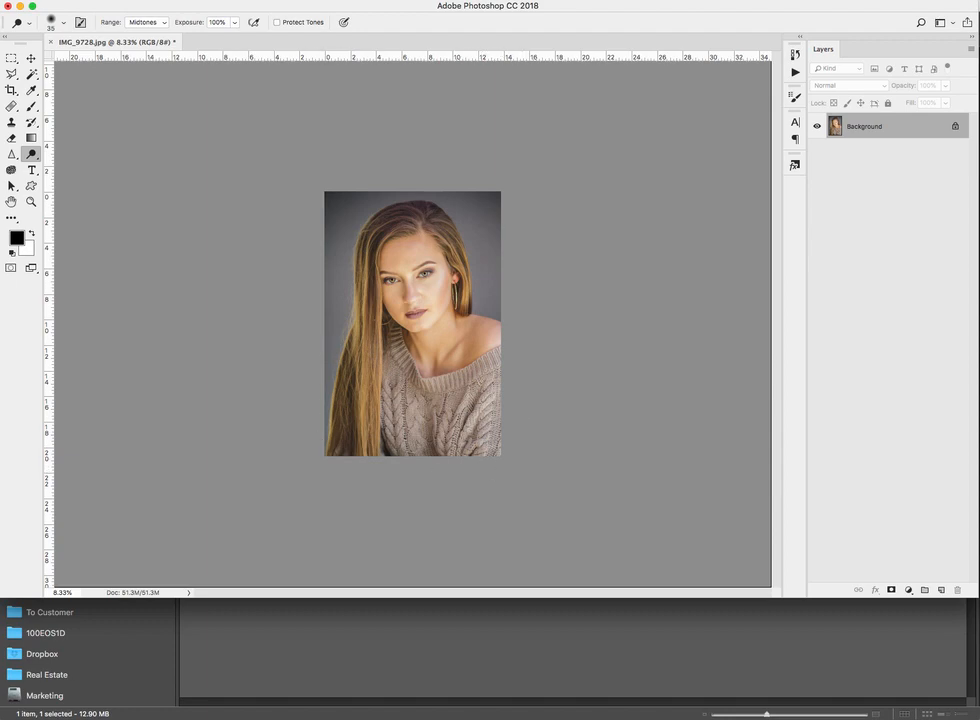
right_click(31, 154)
left_click(66, 166)
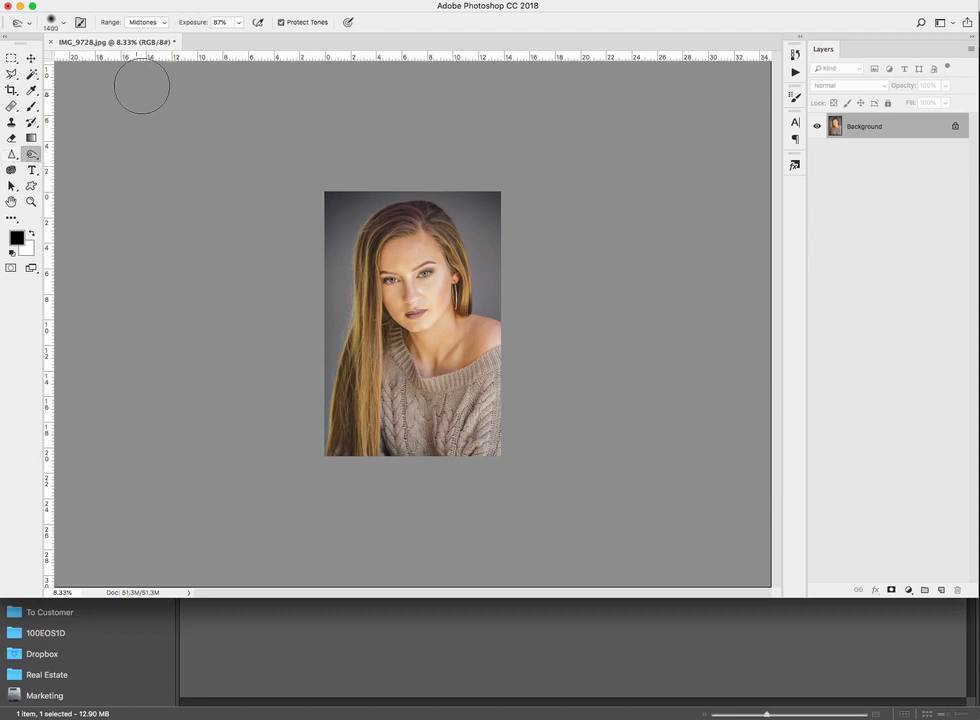
left_click_drag(187, 23, 153, 33)
key("bracketright")
key("bracketright")
key("bracketright")
key("bracketright")
key("bracketright")
key("bracketright")
key("bracketright")
key("bracketright")
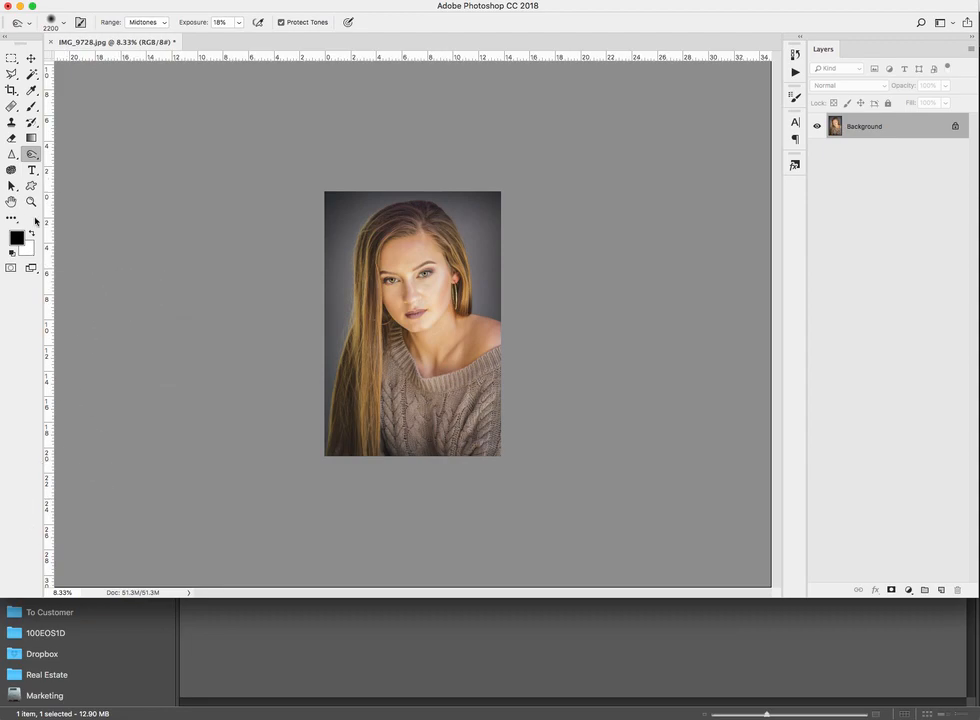
Set up Portraiture 3 skin smoothing with a skin mask sampled from several spots on the forehead and cheeks.
key("h")
key("super+0")
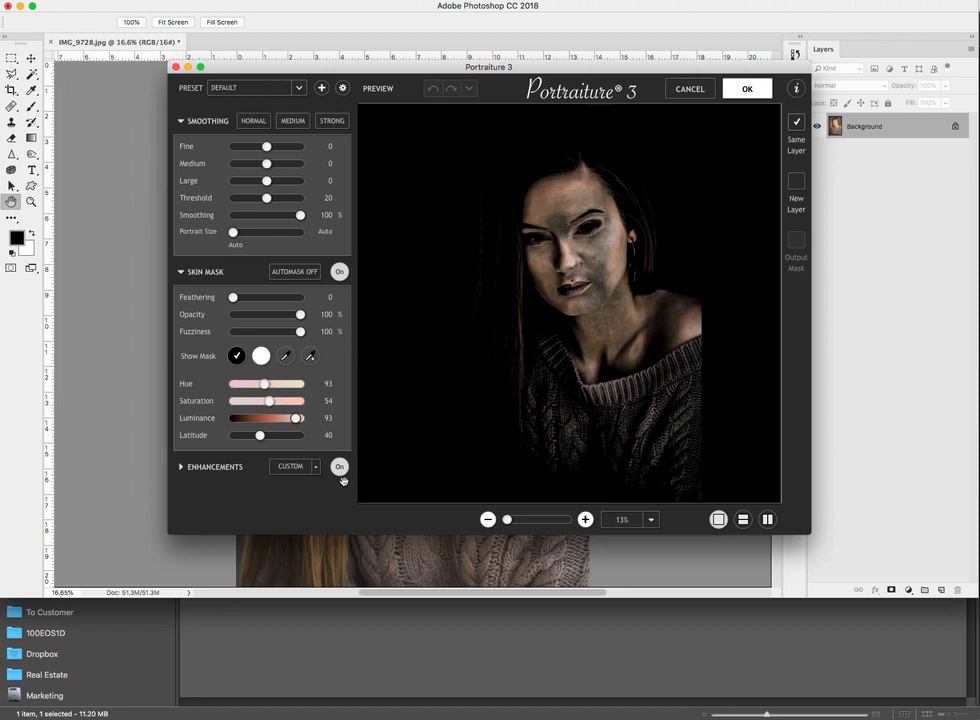
left_click(286, 357)
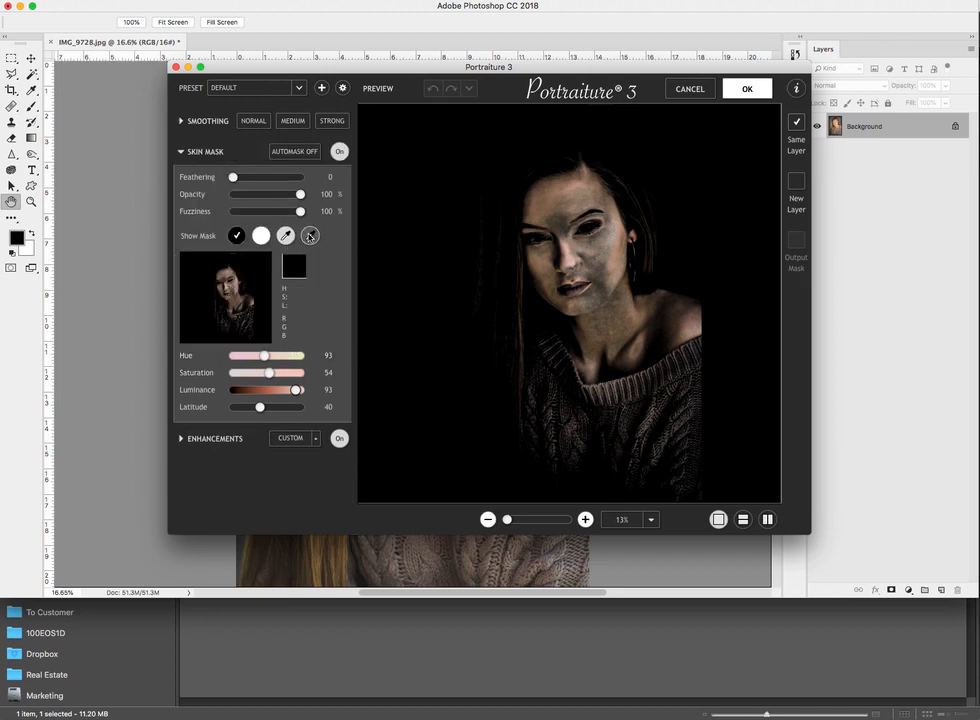
left_click(562, 213)
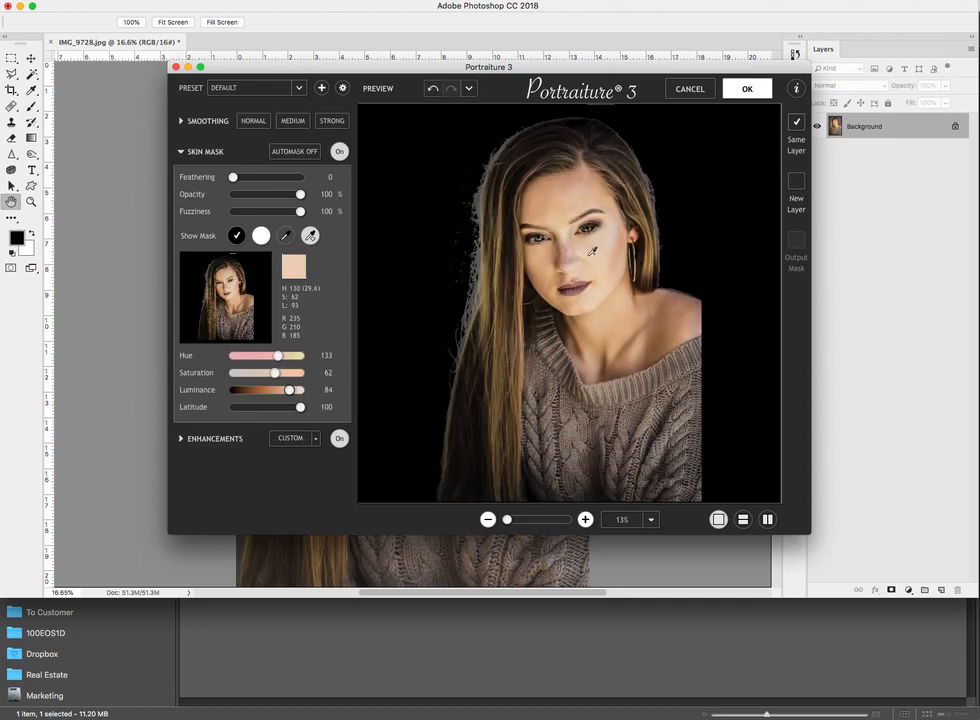
left_click(553, 264)
left_click(586, 204)
left_click(566, 212)
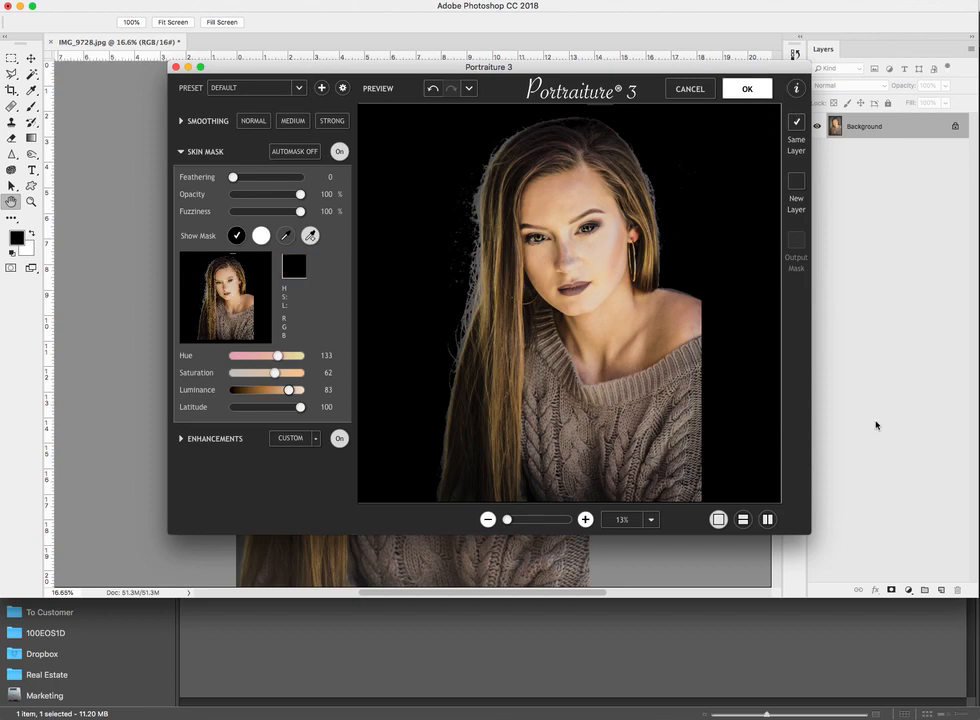
Apply the Portraiture smoothing and fade it in Normal mode, adjusting the opacity to a natural strength.
key("Return")
key("super+shift+f")
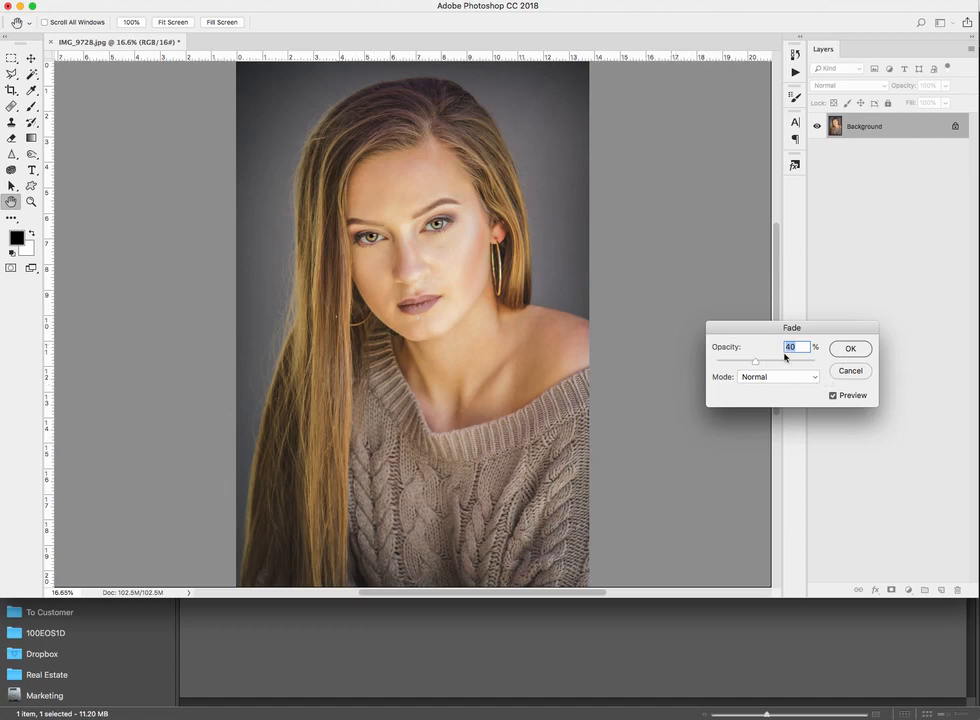
left_click_drag(758, 364, 796, 362)
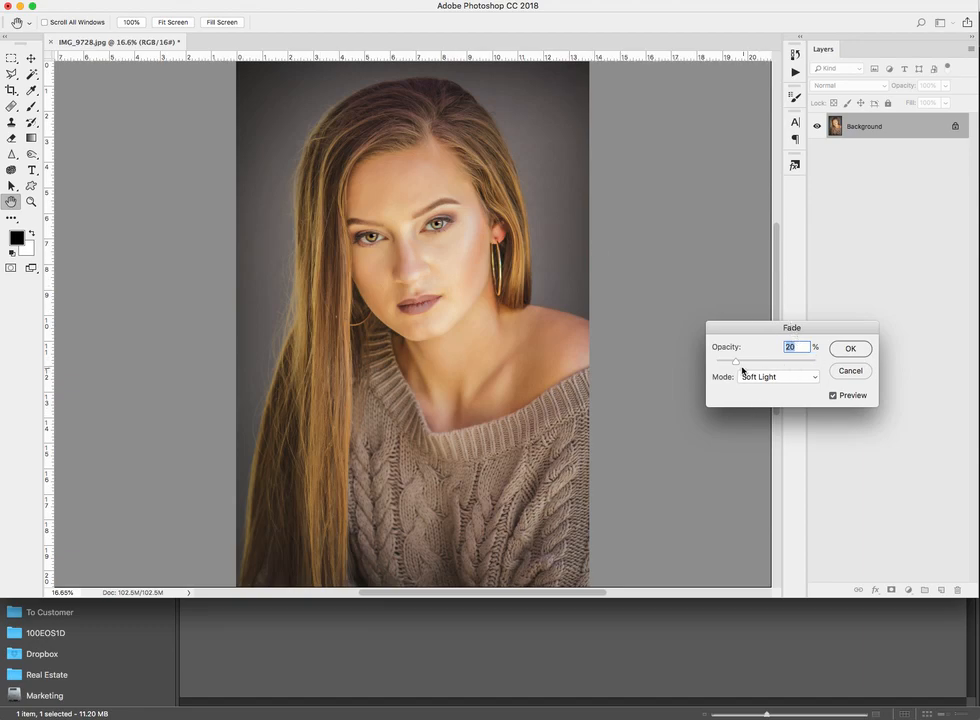
Fade the following effect in Soft Light mode, comparing no effect and full strength before applying a low opacity.
left_click_drag(738, 364, 604, 385)
left_click_drag(720, 366, 735, 368)
type("25")
left_click_drag(743, 365, 860, 367)
type("0")
left_click_drag(716, 361, 743, 365)
left_click(851, 351)
Increase the contrast with Levels, setting the black input to 25 and the white input to 241, and compare before and after.
key("super+l")
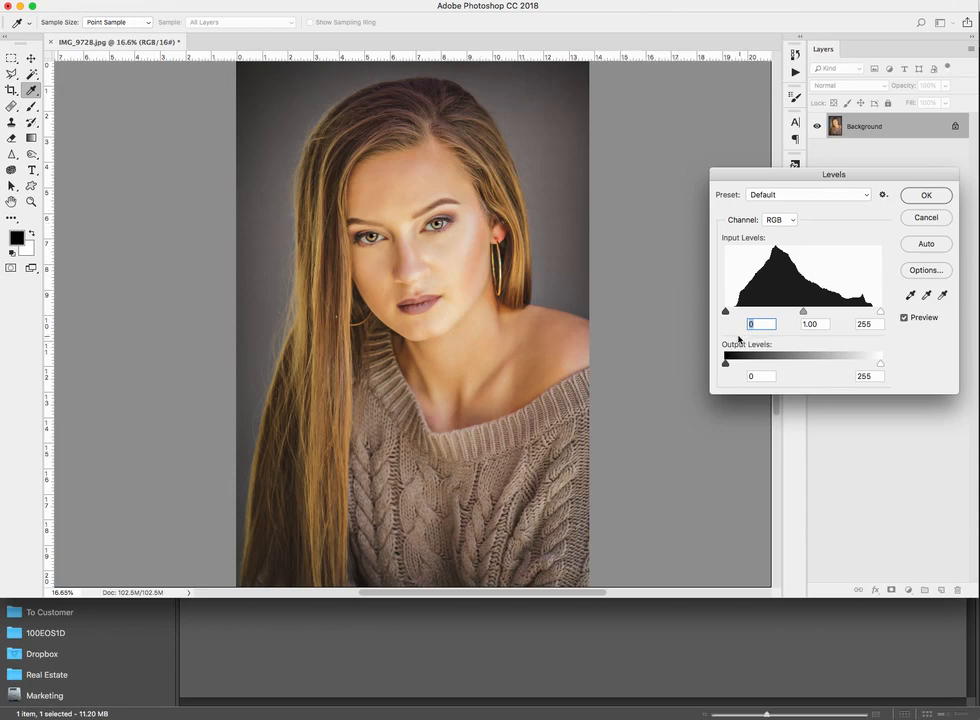
key("alt")
mouse_move(727, 316)
left_mouse_down()
mouse_move(756, 313)
mouse_move(740, 313)
left_mouse_up()
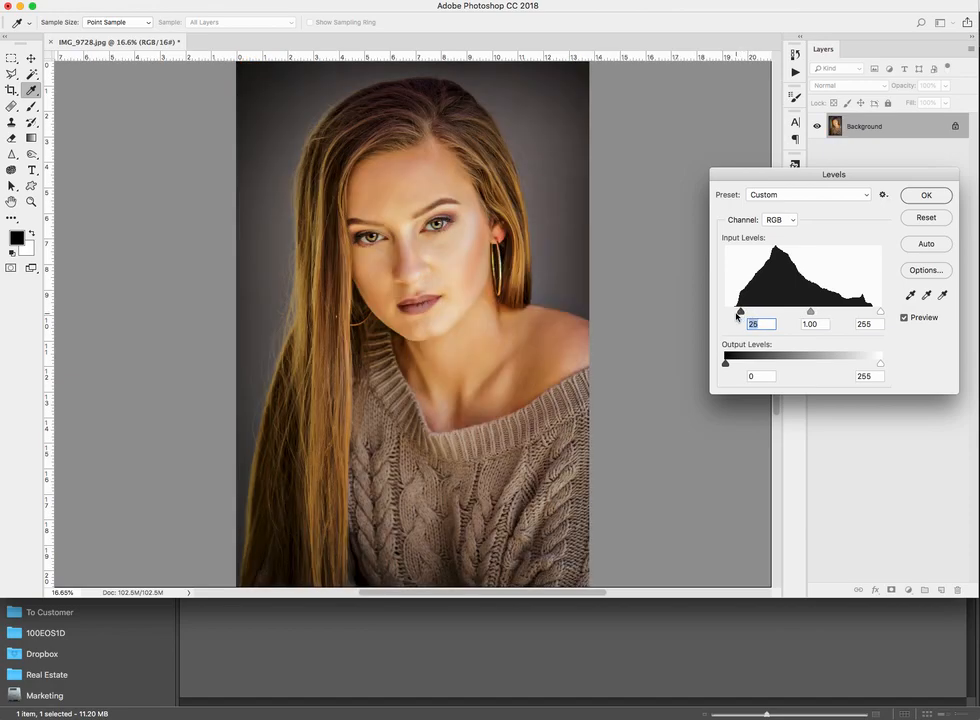
left_click_drag(880, 313, 873, 314)
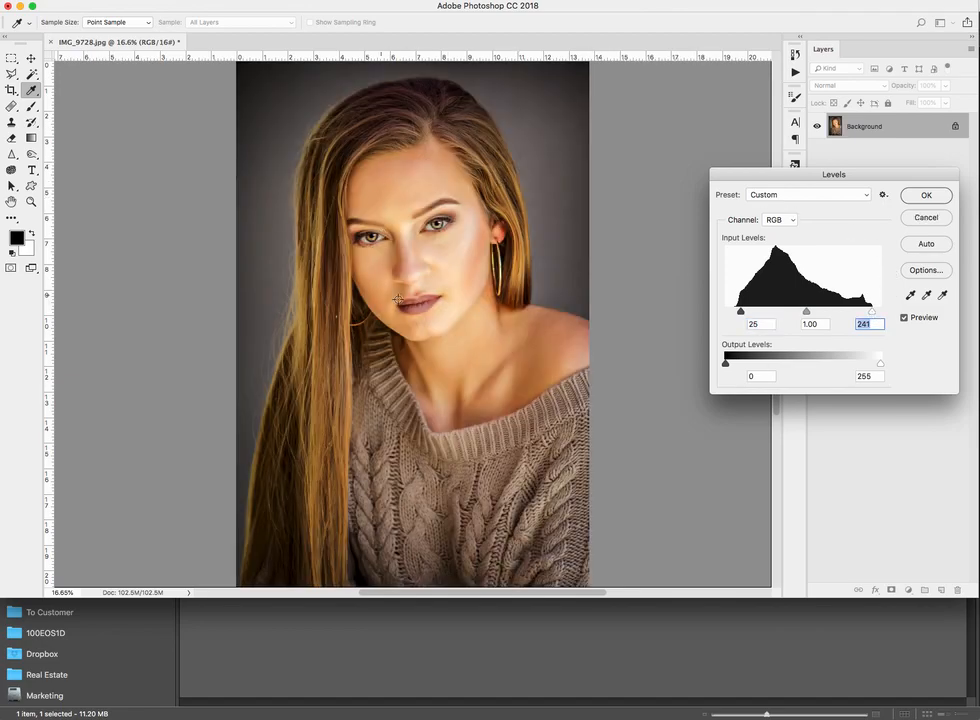
left_click(904, 318)
left_click(904, 318)
left_click(904, 318)
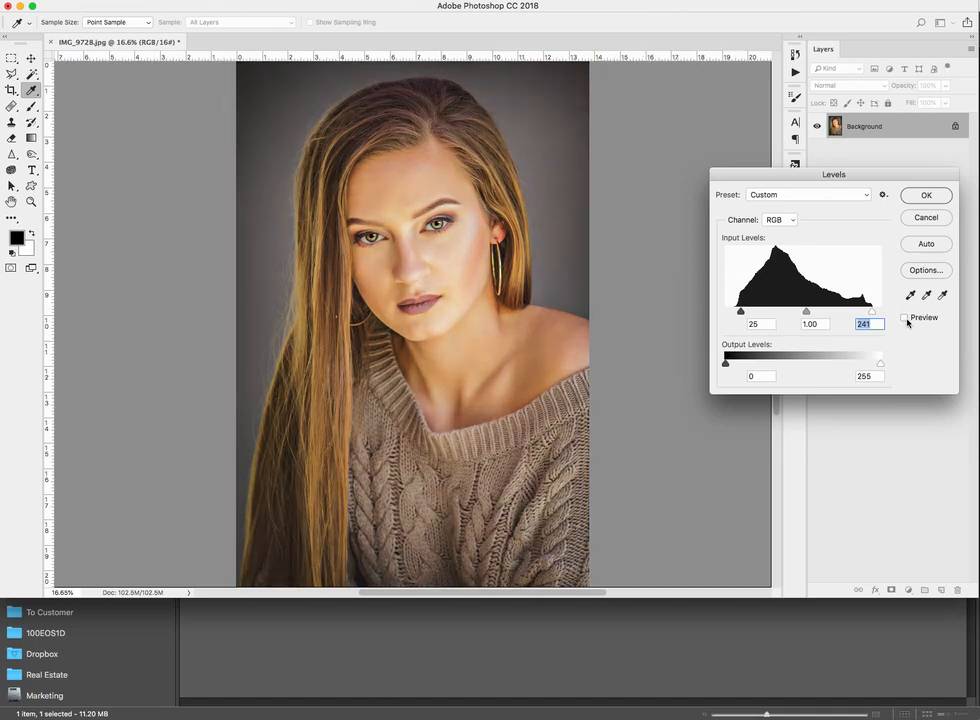
left_click(904, 318)
left_click(925, 196)
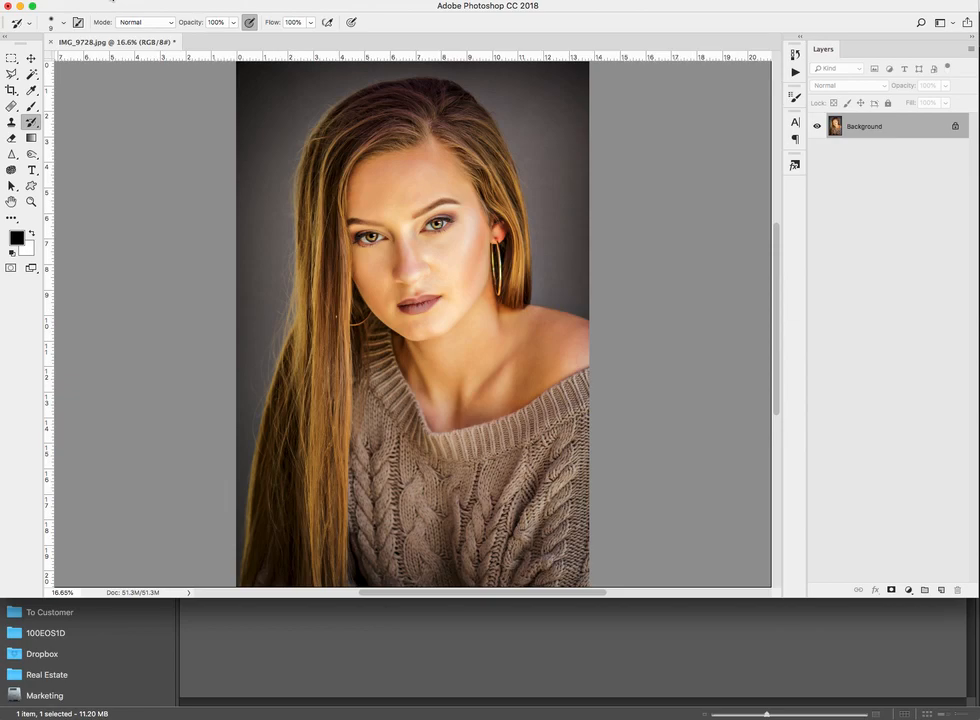
Save the retouched portrait IMG_9728.jpg.
left_click(108, 1)
left_click(122, 105)
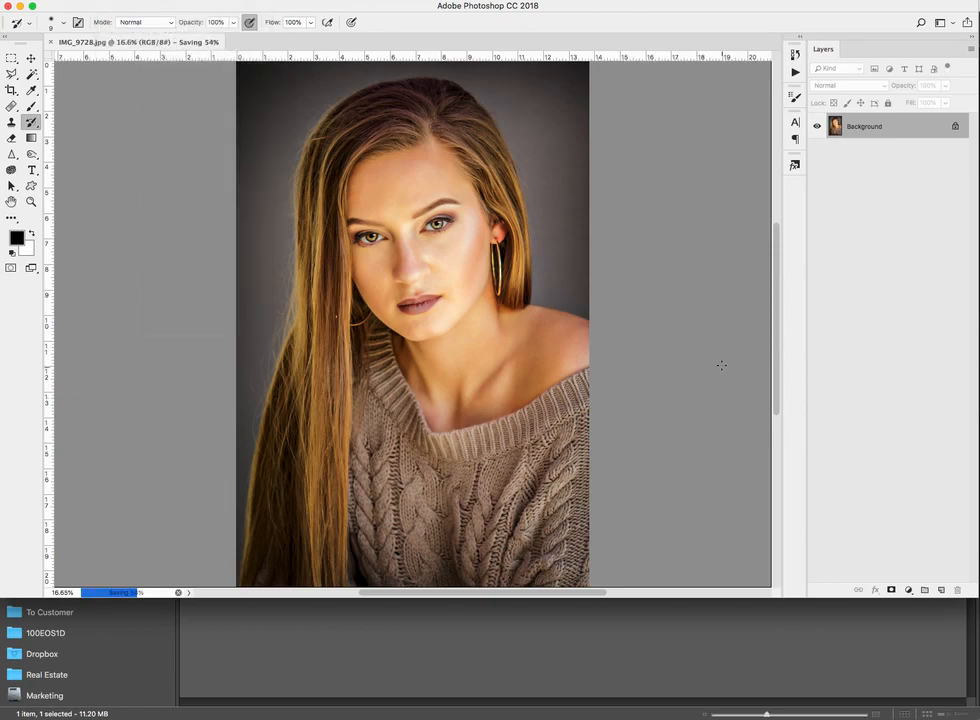